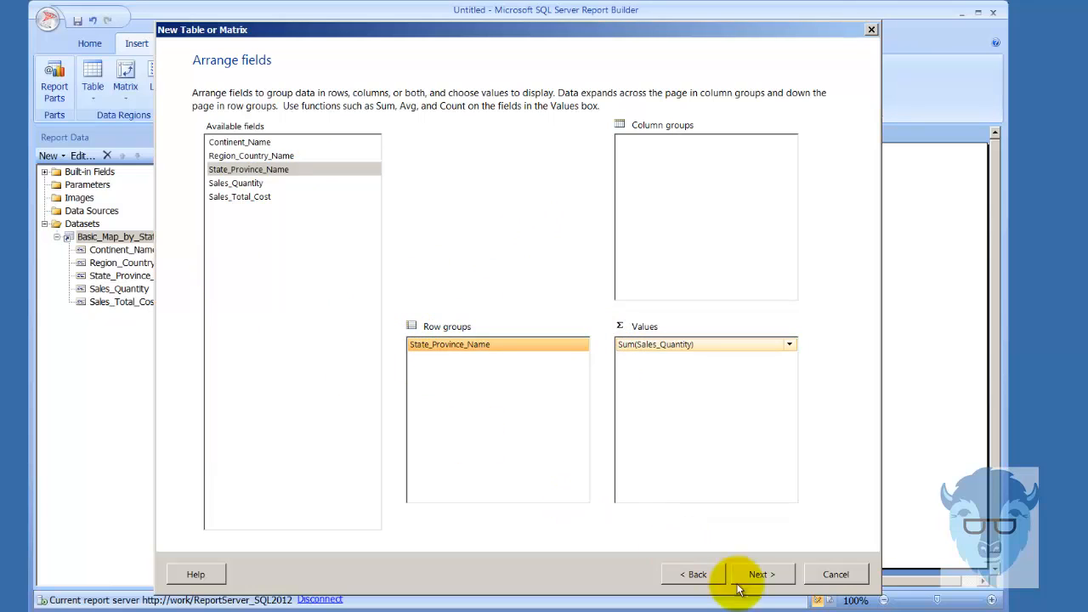
- Turn off subtotals and grand totals in the table's layout and finish the table with the Ocean style
{"action": "left_click", "coordinate": [753, 576]}
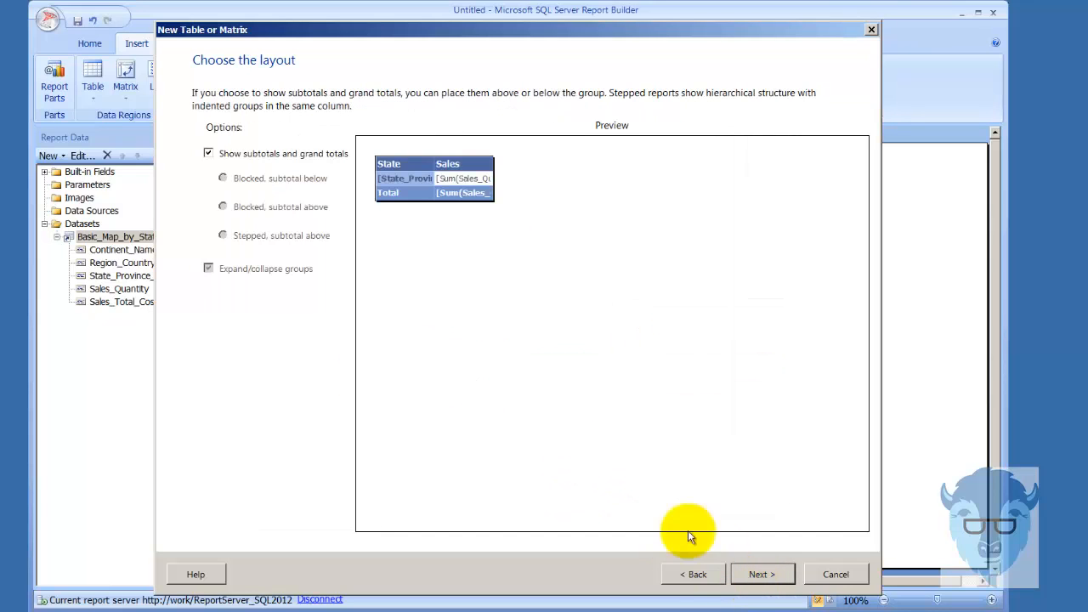
{"action": "left_click", "coordinate": [209, 154]}
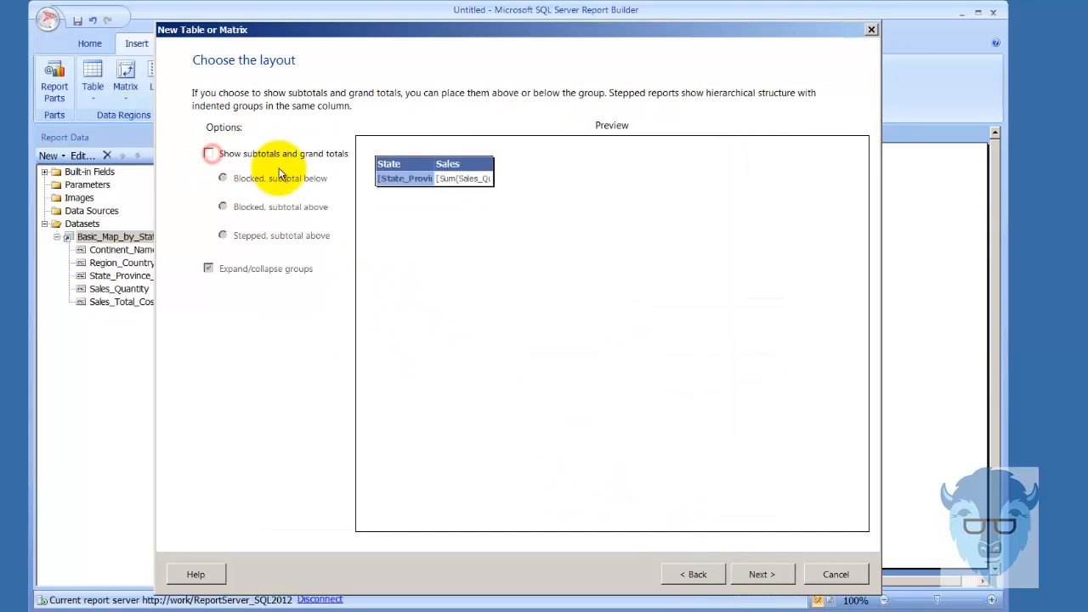
{"action": "left_click", "coordinate": [748, 575]}
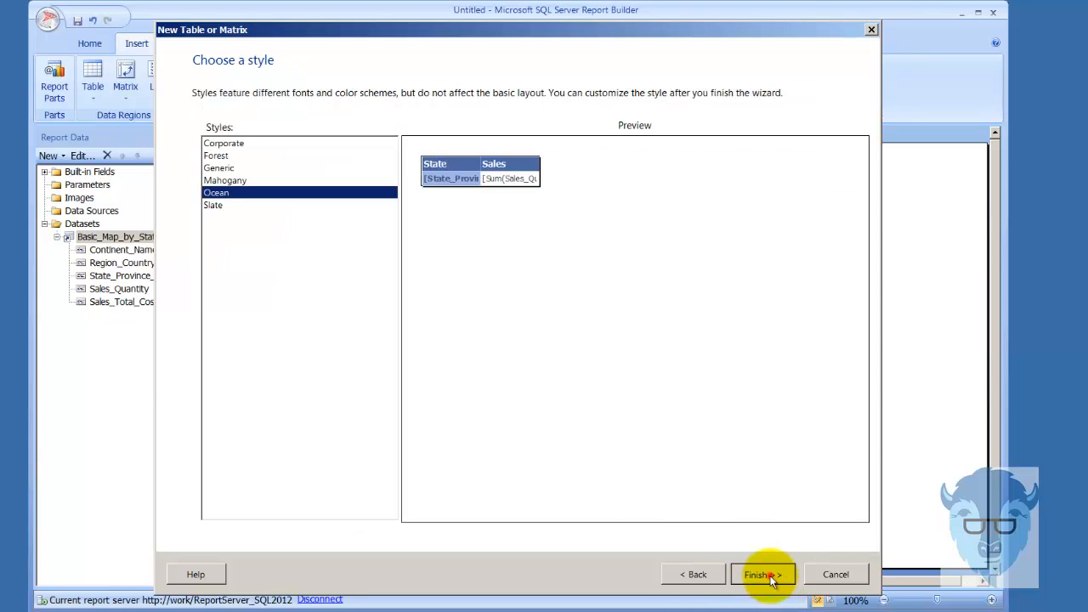
{"action": "left_click", "coordinate": [763, 574]}
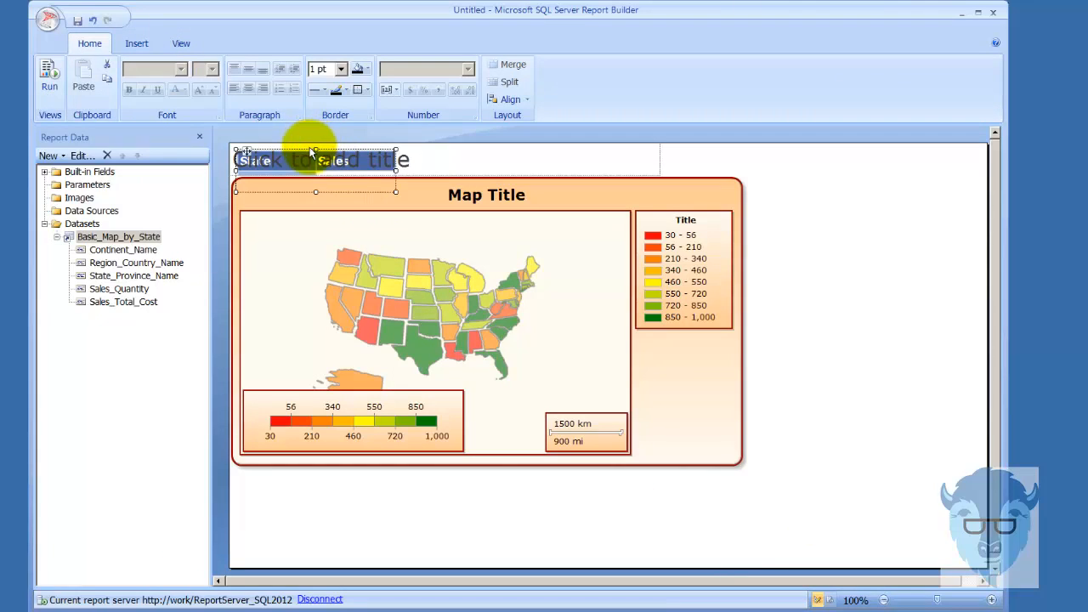
- Move the new table into the empty area beside the map and enlarge it
{"action": "left_click_drag", "start_coordinate": [245, 151], "coordinate": [762, 217]}
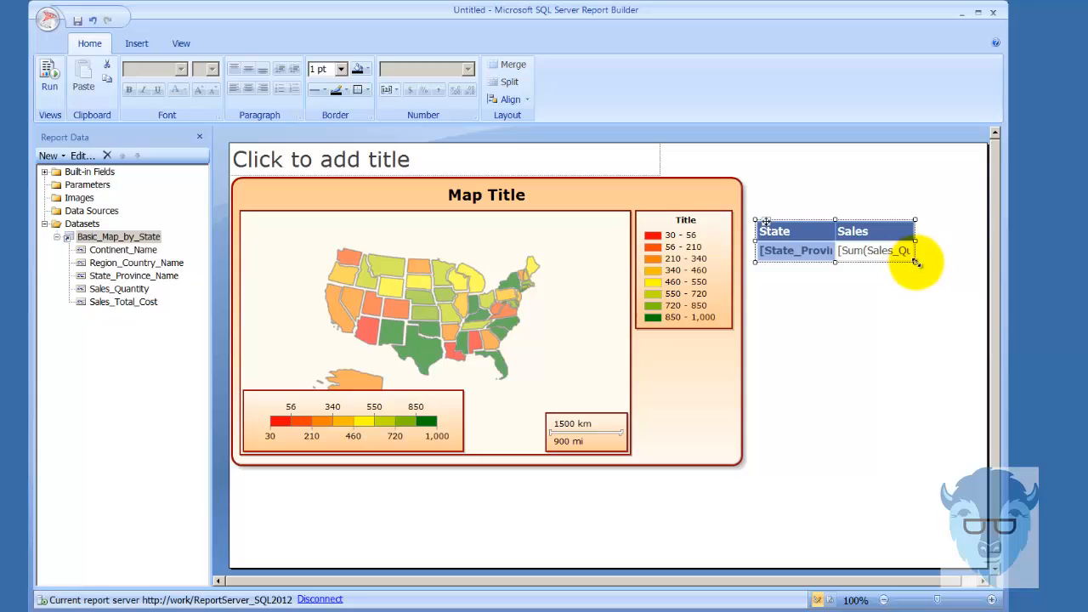
{"action": "left_click_drag", "start_coordinate": [916, 263], "coordinate": [960, 401]}
- Format the table's Sales Quantity value cell as Number with 0 decimal places and values shown in Thousands
{"action": "left_click", "coordinate": [878, 341]}
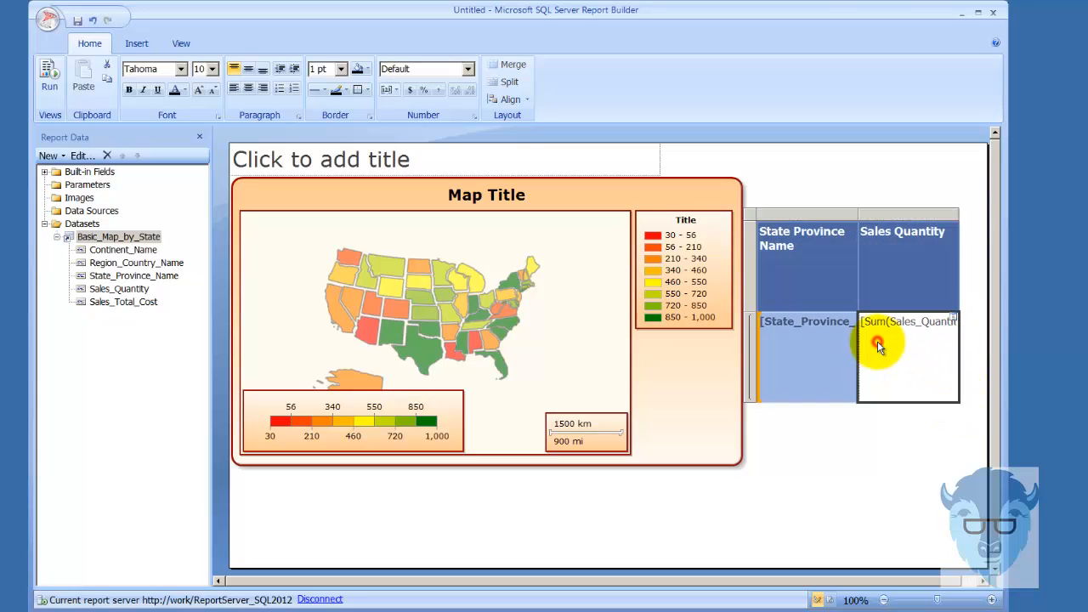
{"action": "right_click", "coordinate": [877, 340]}
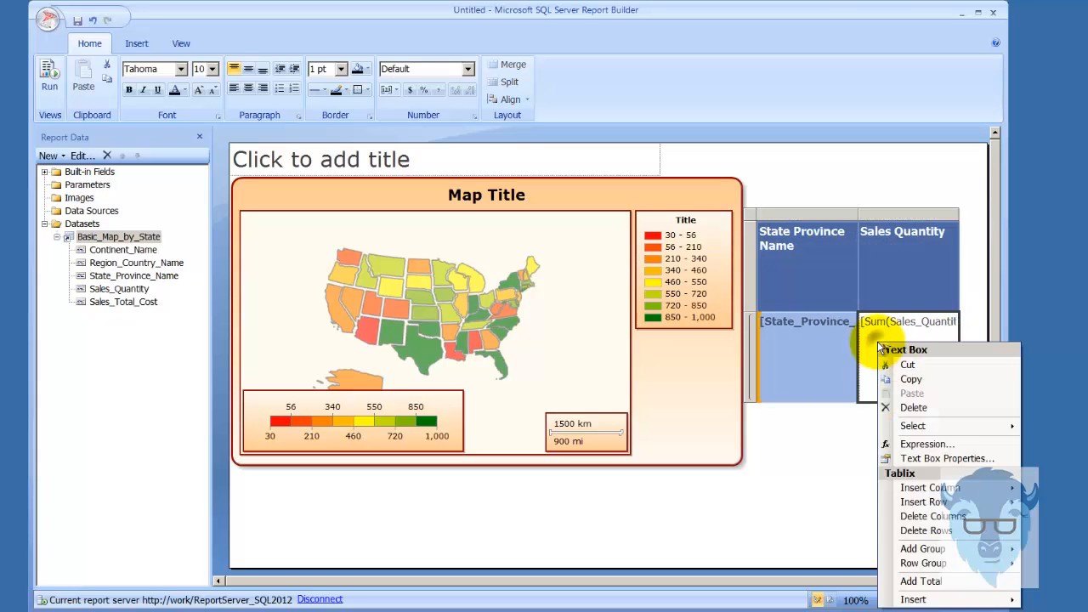
{"action": "left_click", "coordinate": [956, 456]}
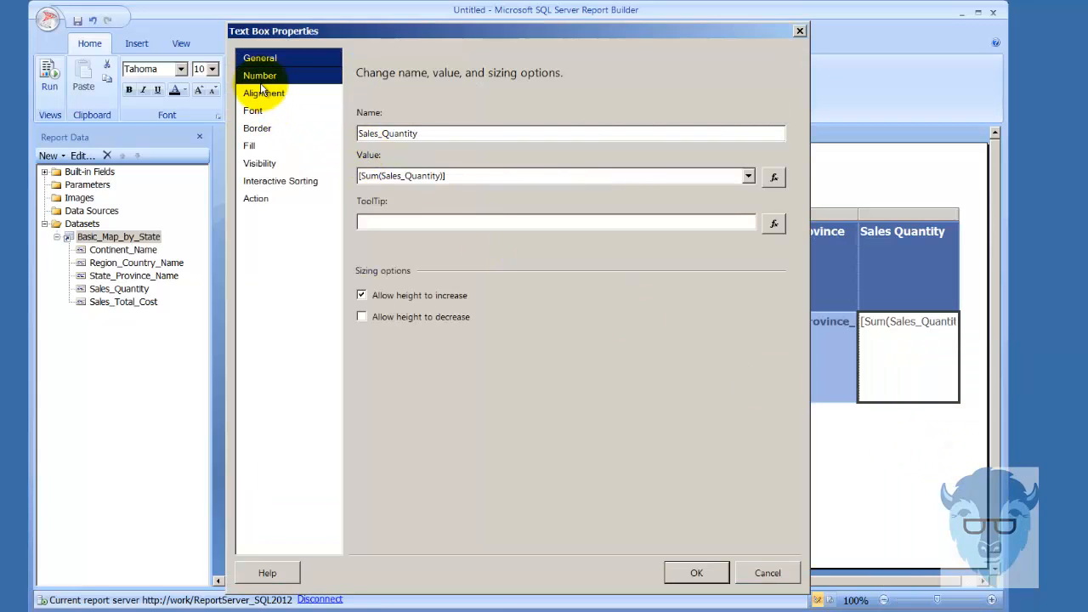
{"action": "left_click", "coordinate": [259, 79]}
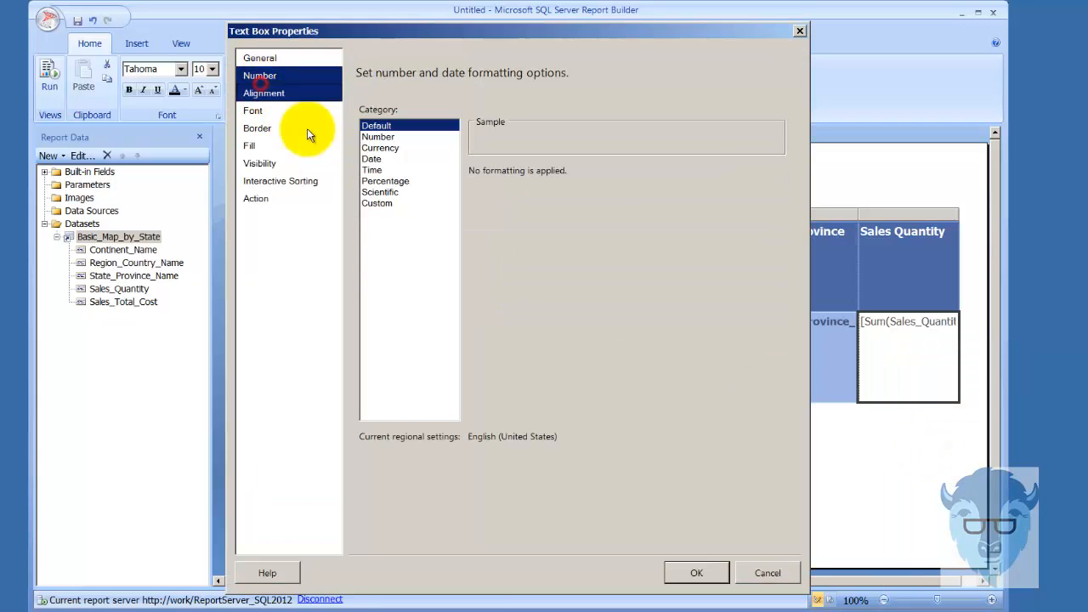
{"action": "left_click", "coordinate": [370, 138]}
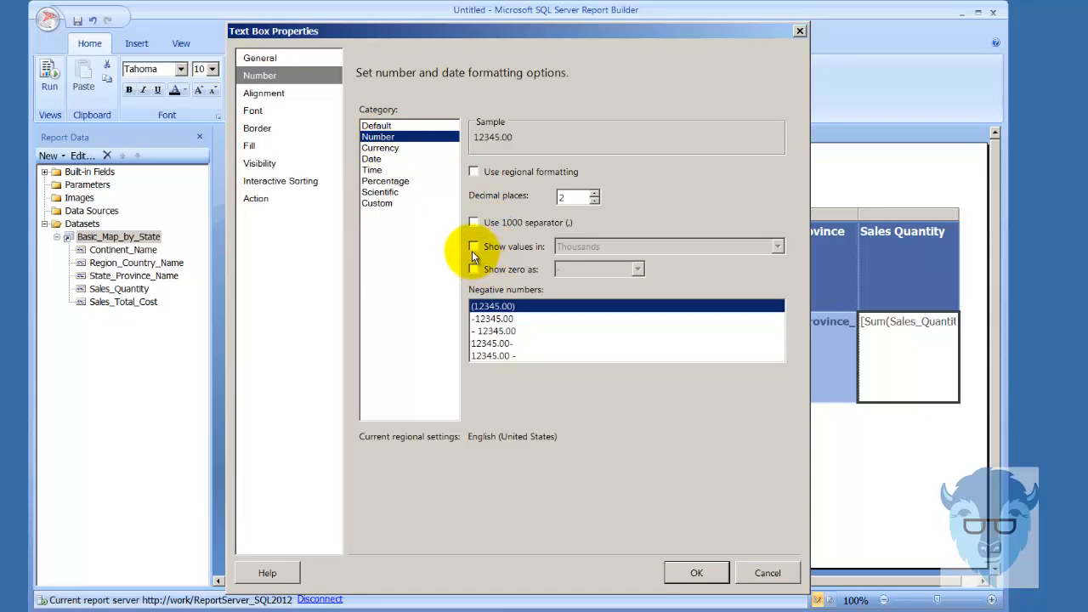
{"action": "left_click", "coordinate": [473, 247]}
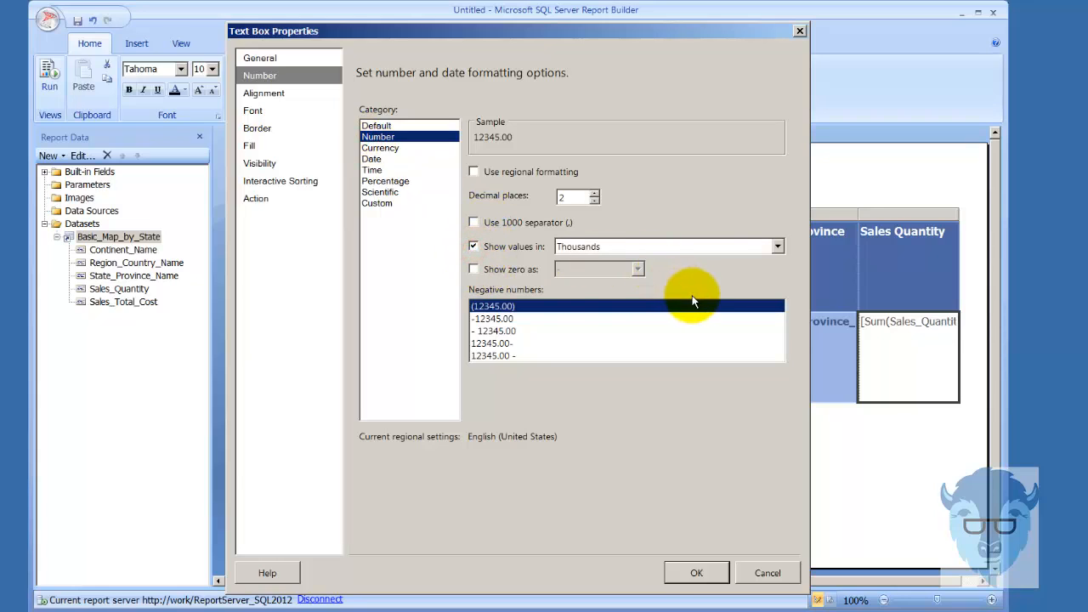
{"action": "left_click", "coordinate": [594, 201]}
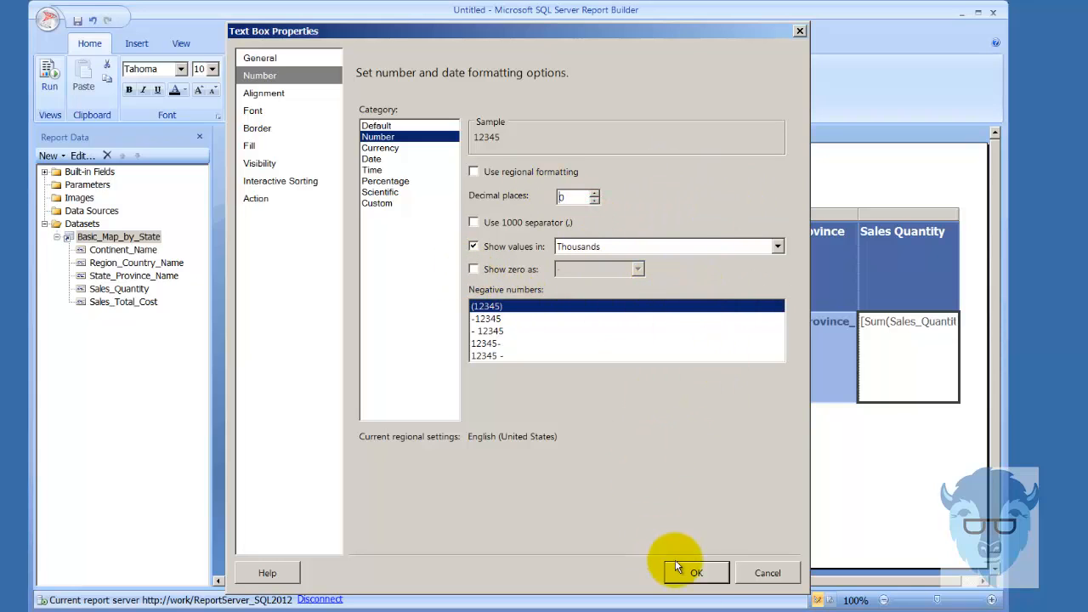
{"action": "left_click", "coordinate": [696, 572]}
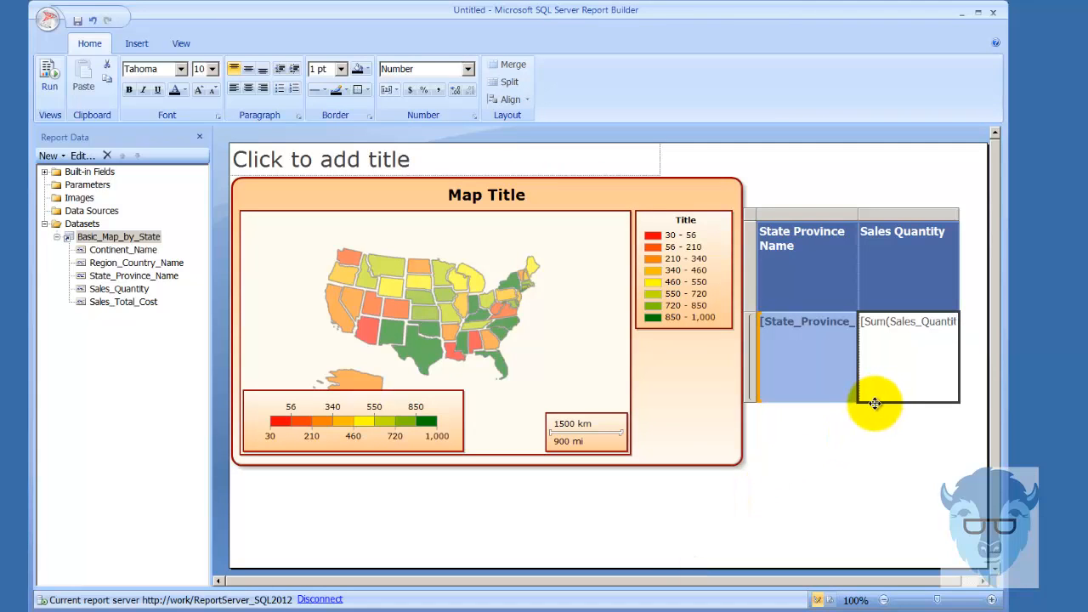
{"action": "left_click", "coordinate": [876, 400]}
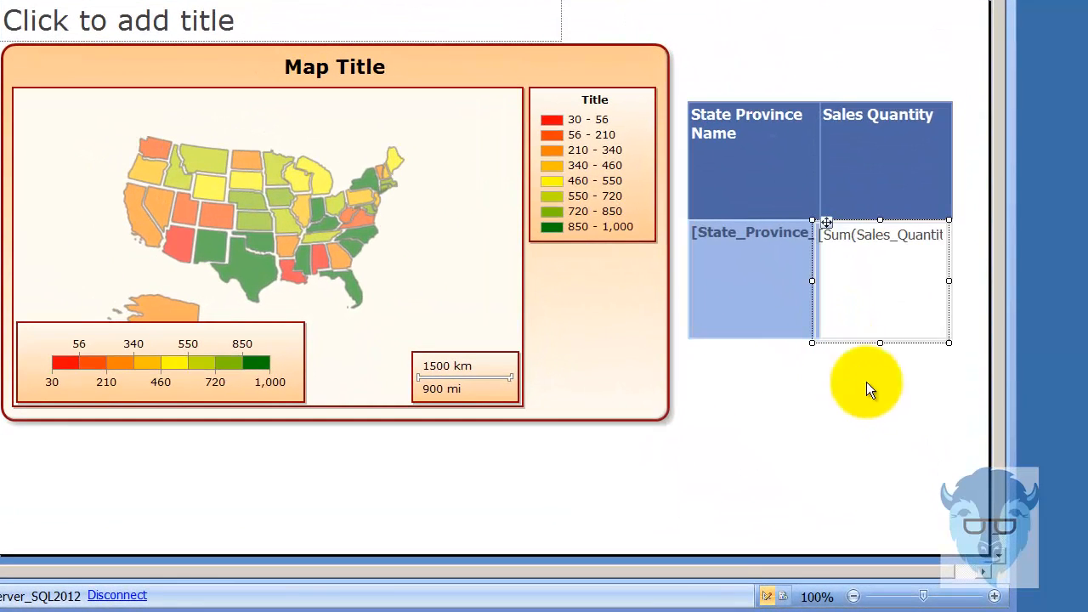
{"action": "left_click", "coordinate": [884, 456]}
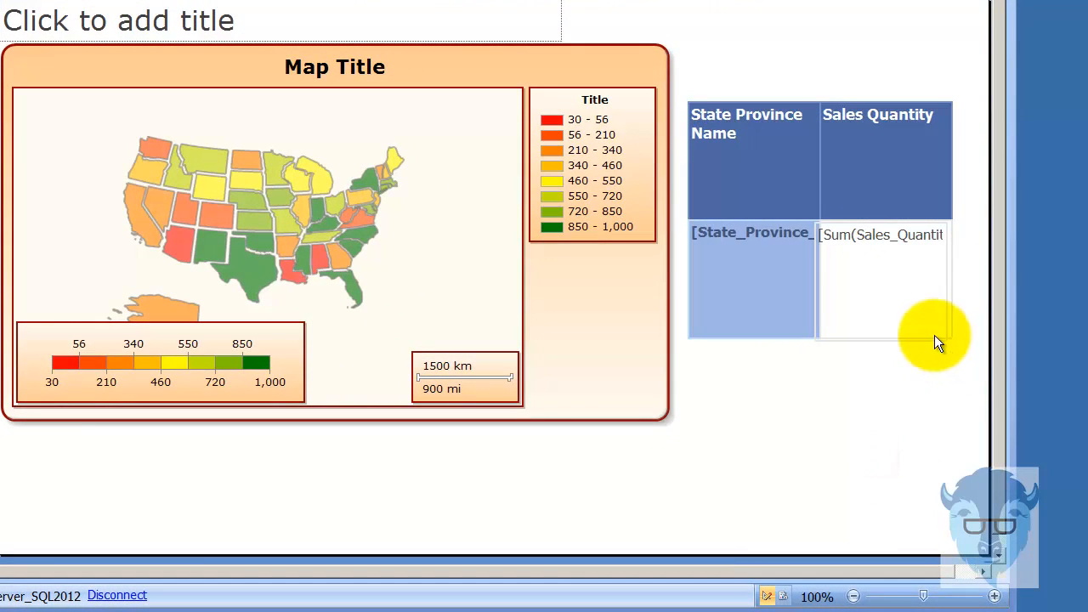
{"action": "key", "text": "ctrl+z"}
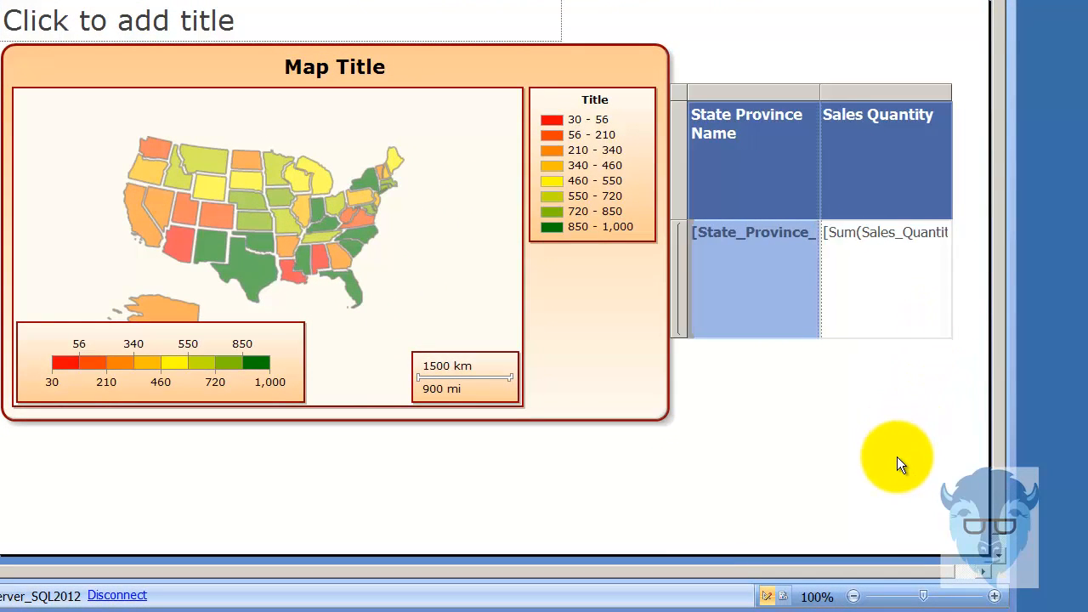
- Reduce the height of the whole table so that its header and data rows are shorter
{"action": "left_click_drag", "start_coordinate": [963, 355], "coordinate": [686, 79]}
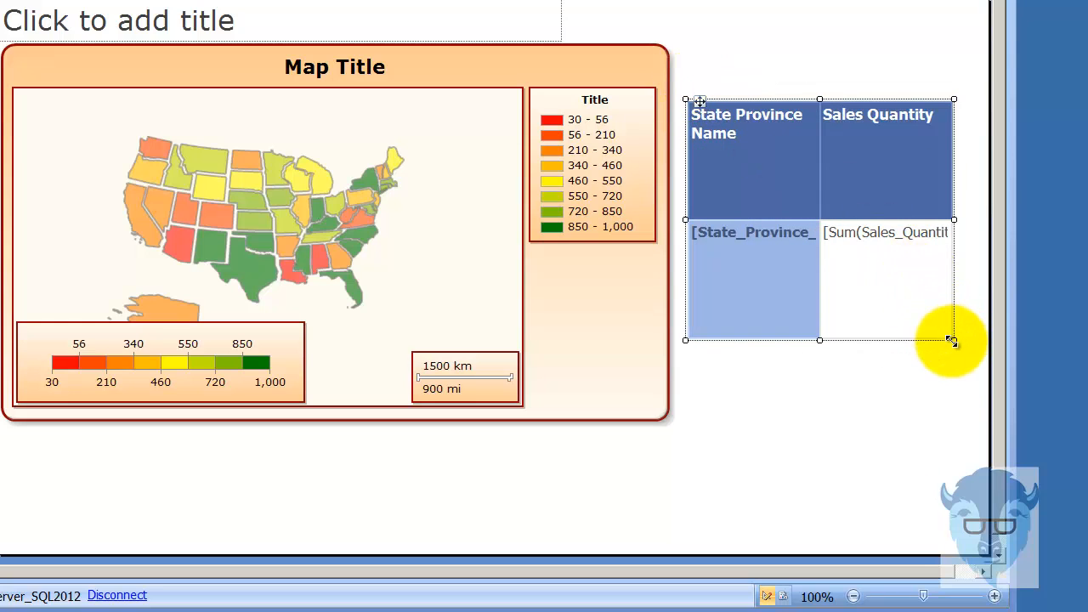
{"action": "left_click_drag", "start_coordinate": [951, 341], "coordinate": [960, 196]}
{"action": "left_click", "coordinate": [922, 330]}
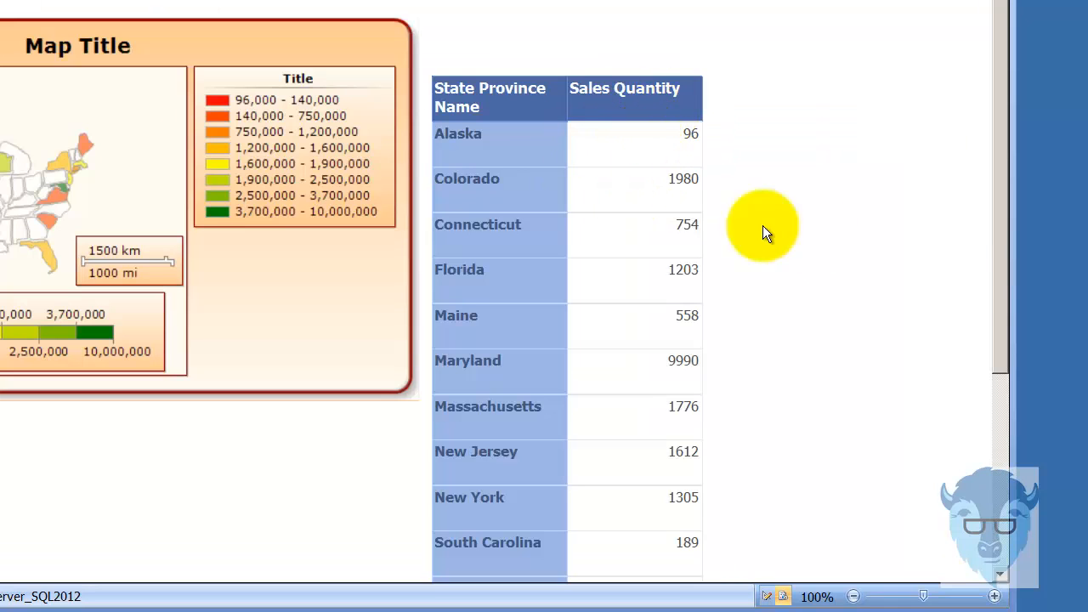
- Examine the sales quantities of all states in the report preview and return to the design view
{"action": "left_click_drag", "start_coordinate": [995, 252], "coordinate": [997, 408]}
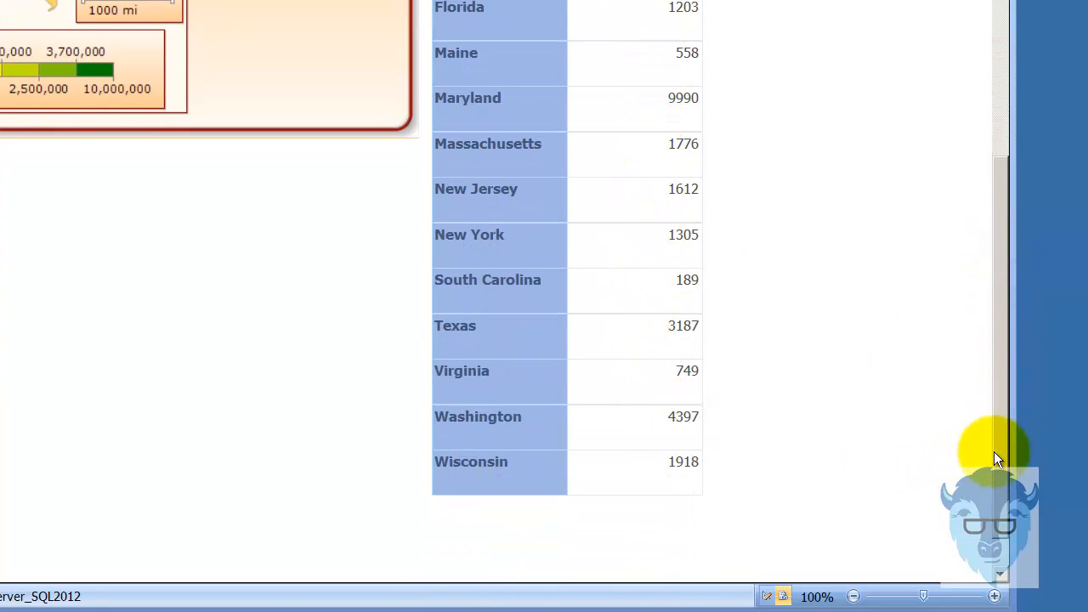
{"action": "left_click_drag", "start_coordinate": [995, 454], "coordinate": [1026, 248]}
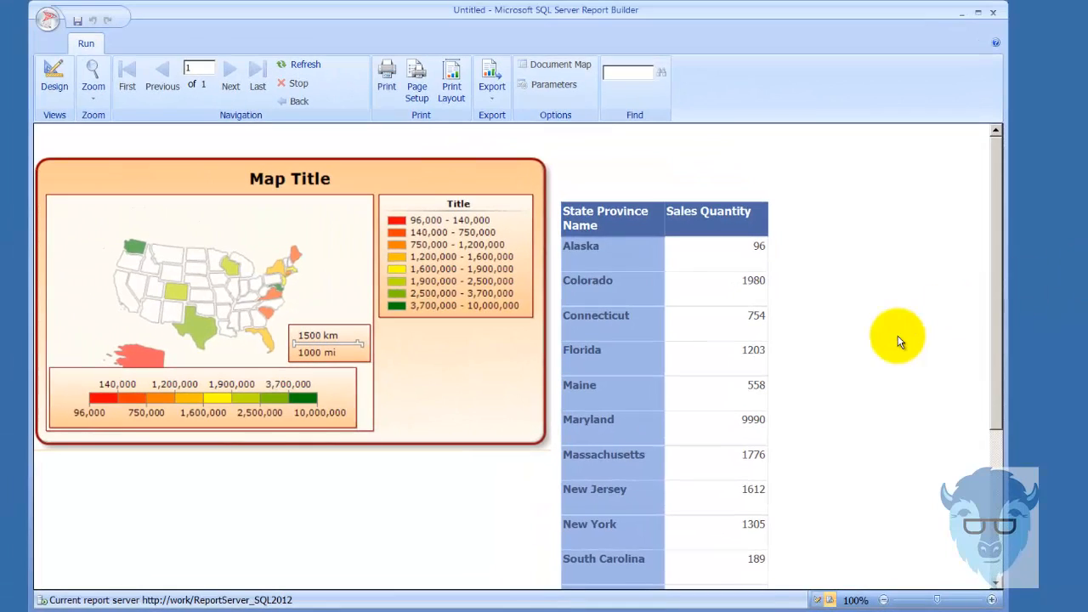
{"action": "left_click", "coordinate": [51, 85]}
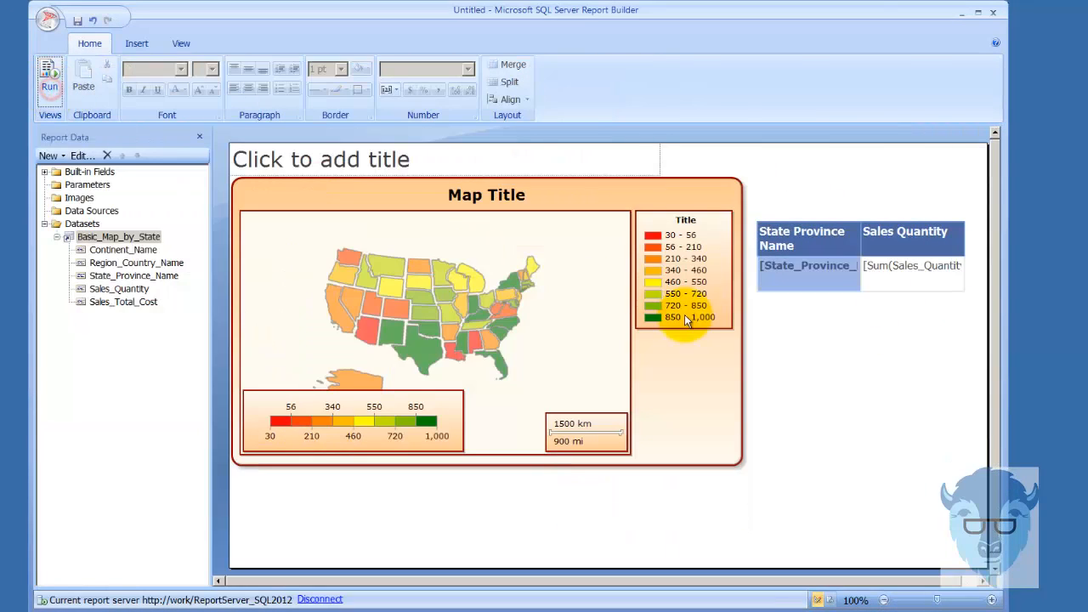
- Inspect the distribution options in the polygon layer's color rule and close them without changes
{"action": "left_click", "coordinate": [655, 276]}
{"action": "left_click", "coordinate": [721, 269]}
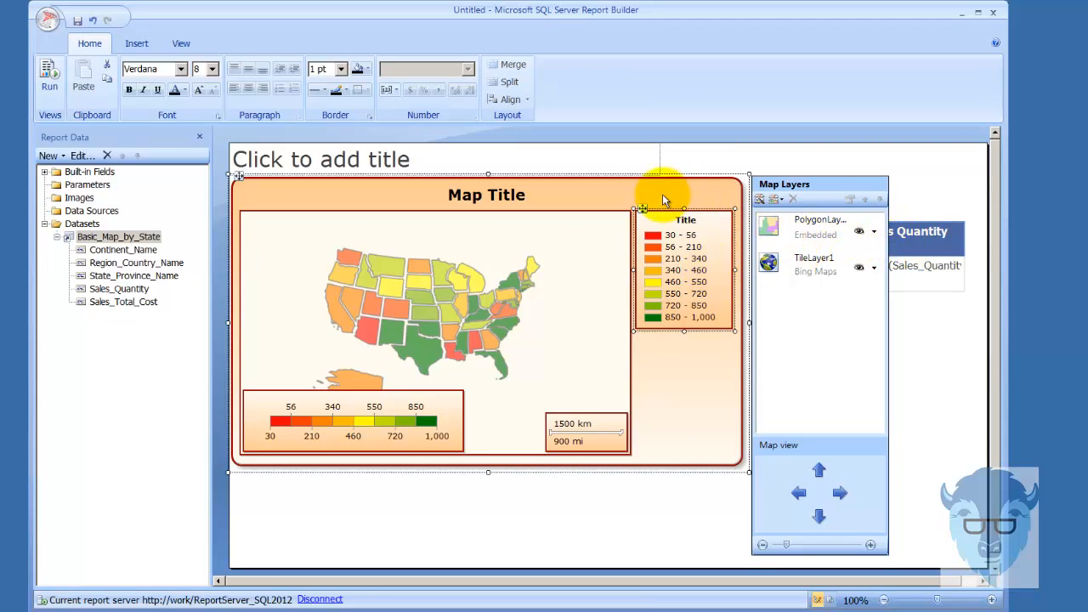
{"action": "left_click", "coordinate": [875, 233]}
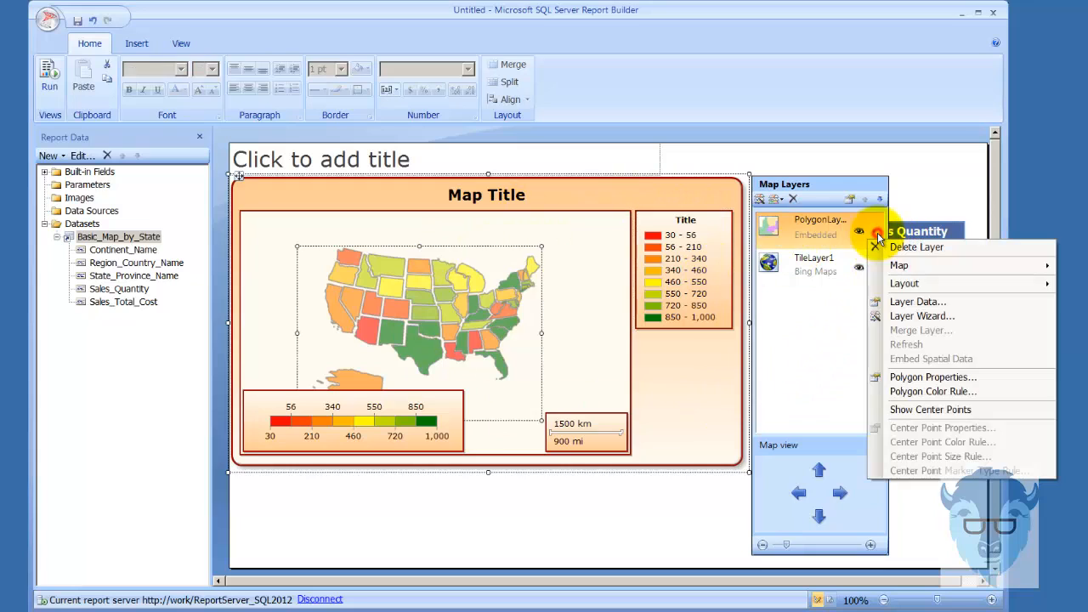
{"action": "left_click", "coordinate": [933, 391]}
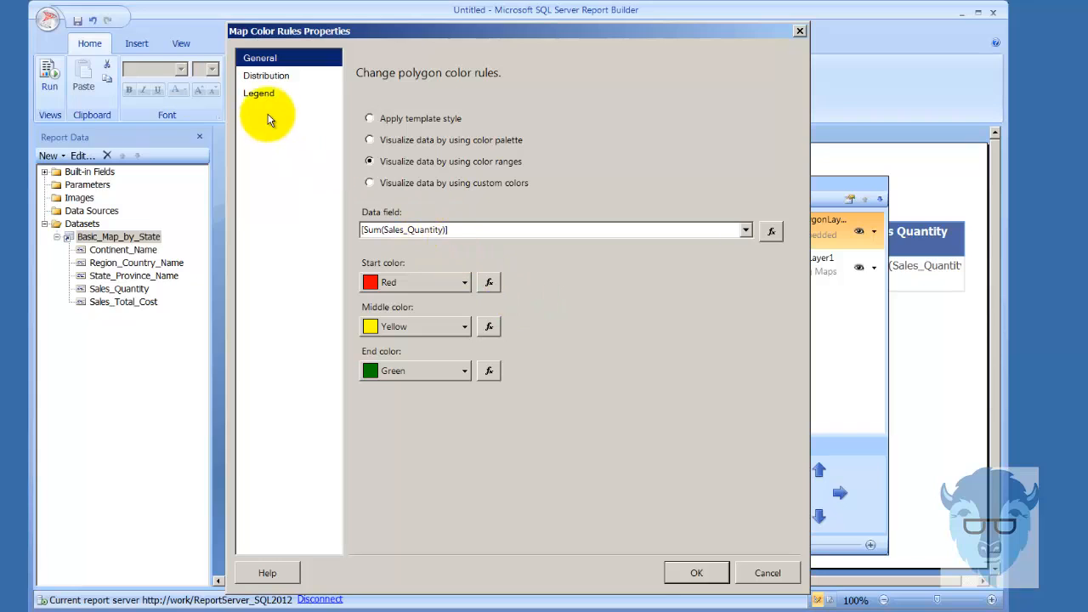
{"action": "left_click", "coordinate": [255, 76]}
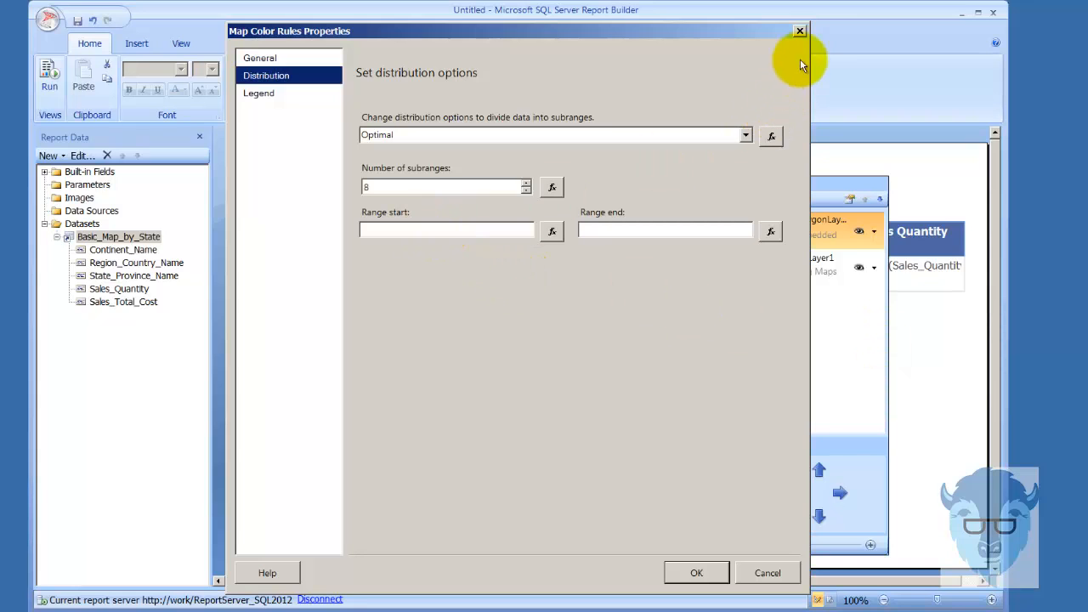
{"action": "left_click", "coordinate": [800, 32]}
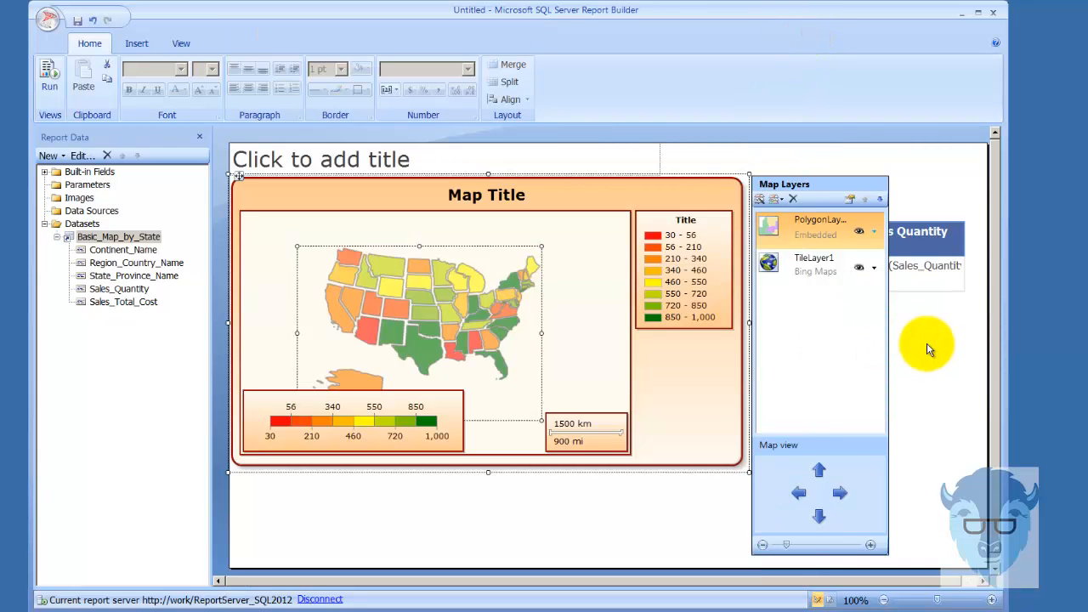
- Run the report, compare the state sales quantities with the map's legend ranges, and return to the design view
{"action": "left_click", "coordinate": [50, 75]}
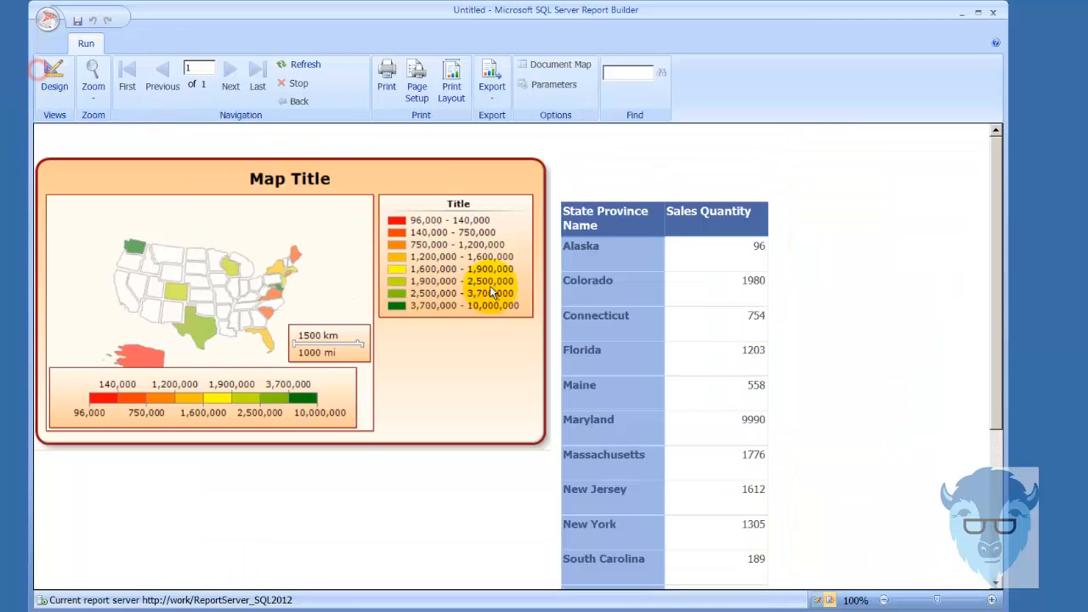
{"action": "left_click", "coordinate": [1001, 360]}
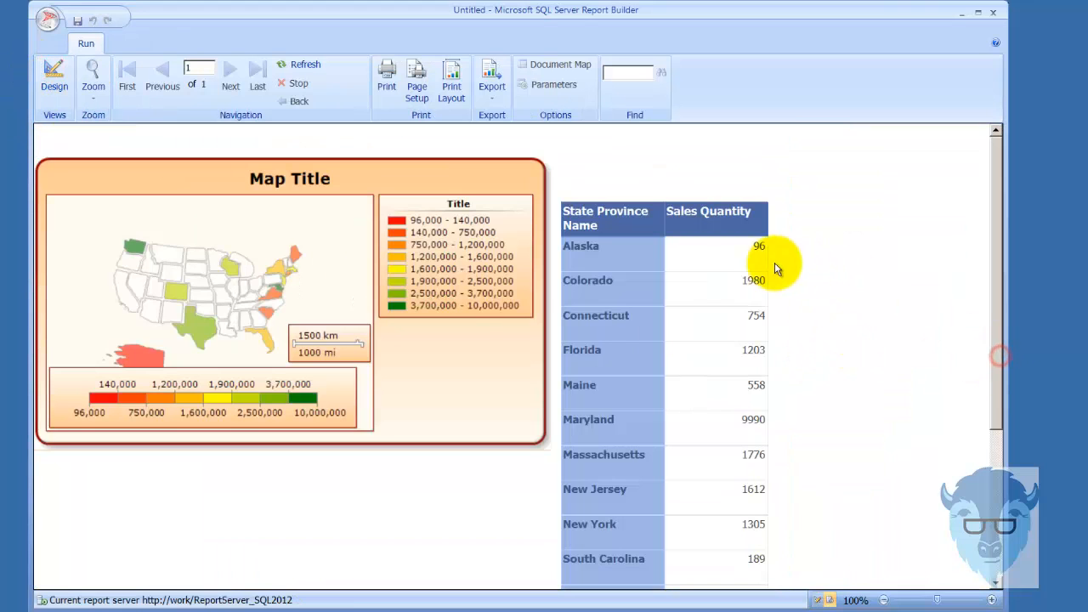
{"action": "scroll", "coordinate": [992, 397], "scroll_direction": "down", "scroll_amount": 3}
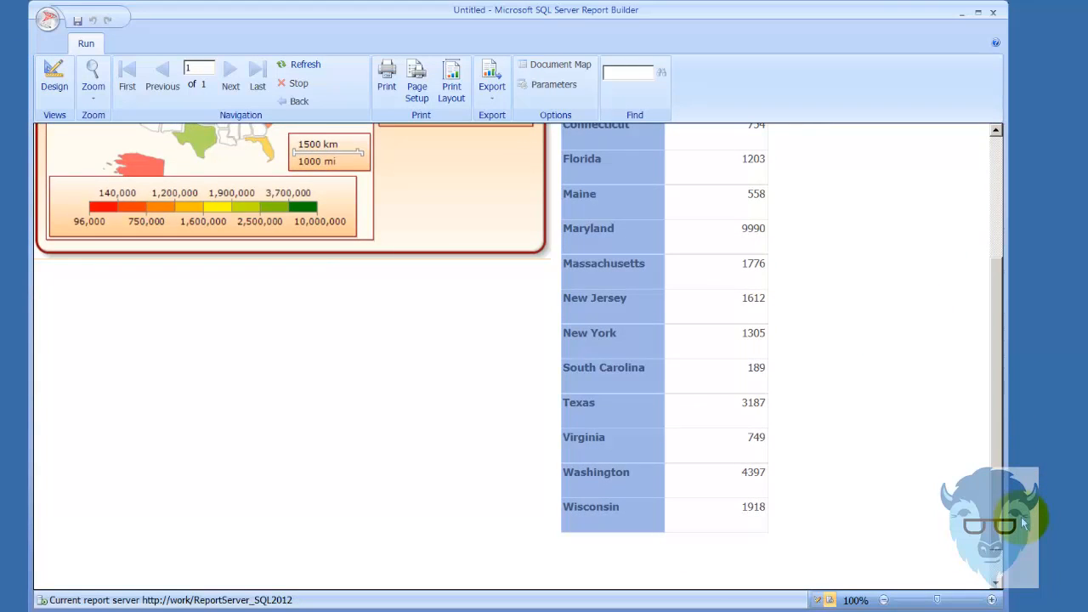
{"action": "scroll", "coordinate": [1021, 485], "scroll_direction": "up", "scroll_amount": 1}
{"action": "scroll", "coordinate": [1003, 527], "scroll_direction": "down", "scroll_amount": 1}
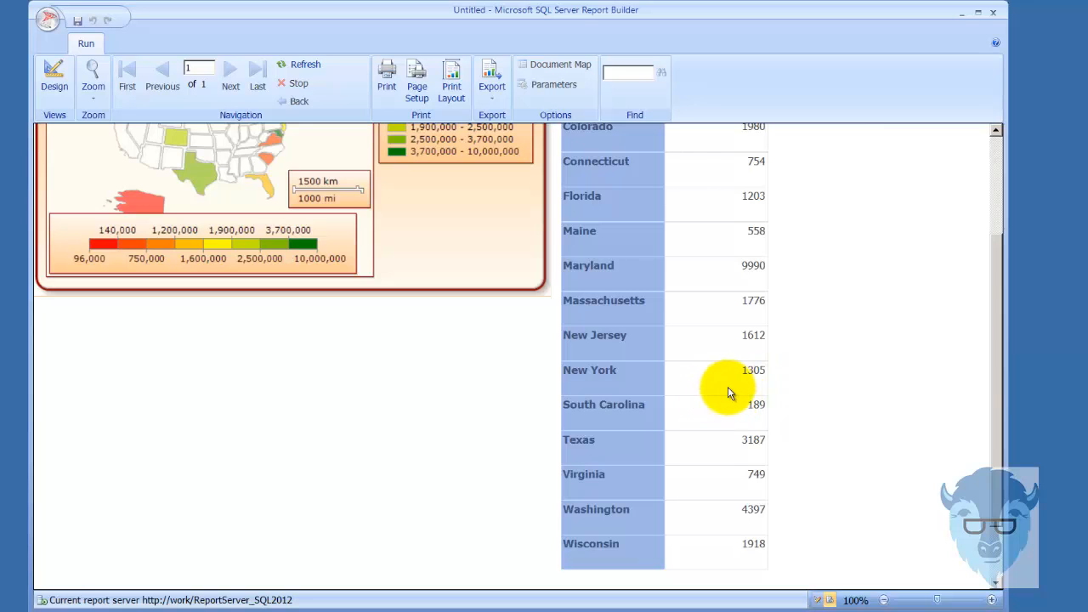
{"action": "left_click_drag", "start_coordinate": [997, 474], "coordinate": [1012, 360]}
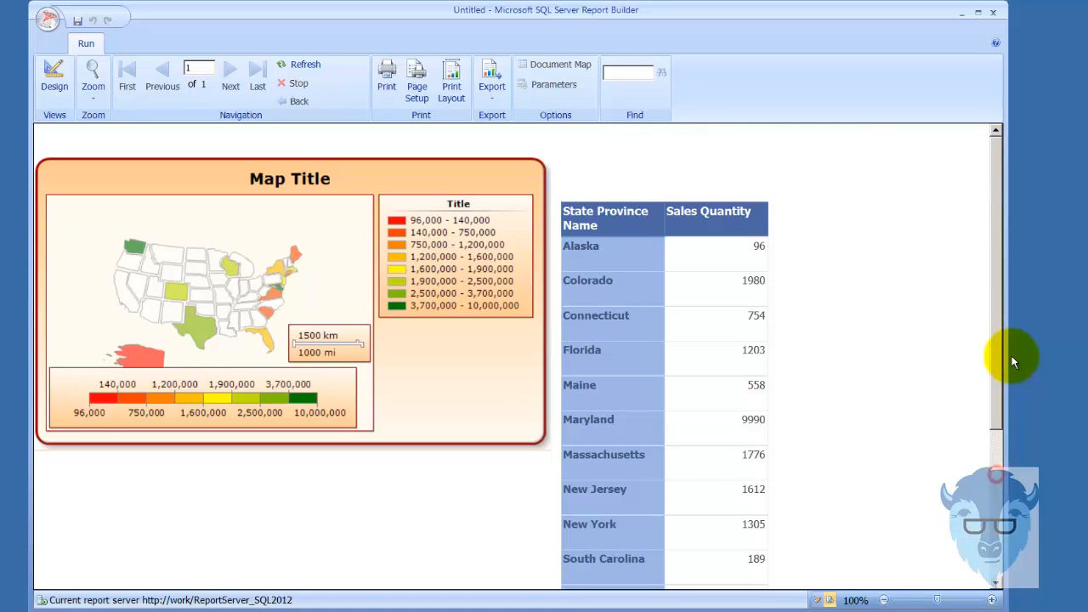
{"action": "left_click", "coordinate": [53, 81]}
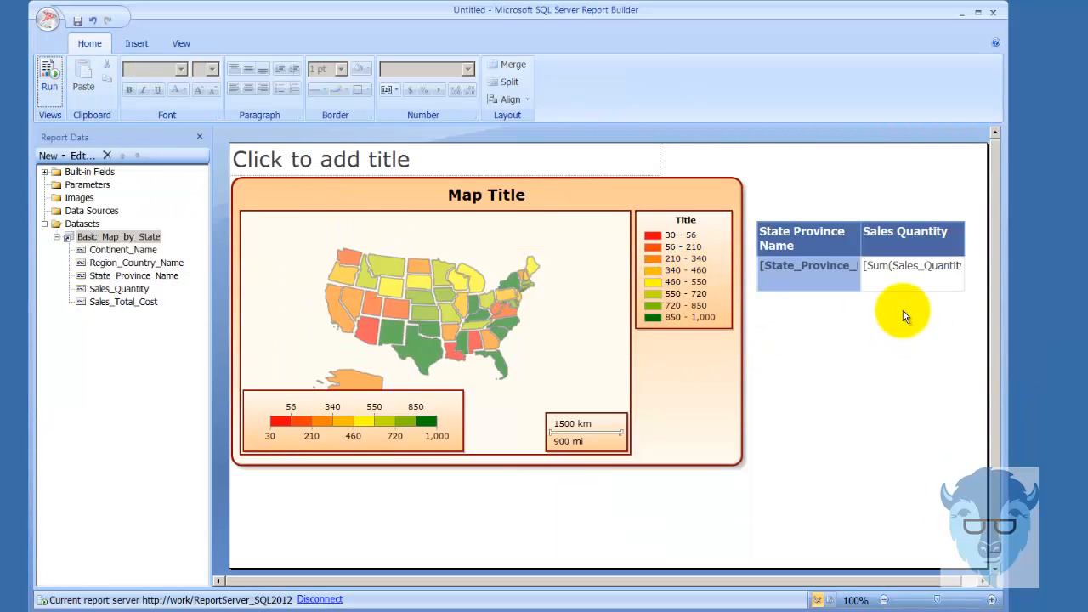
- Set the number of subranges in the polygon layer's color rule distribution to 25
{"action": "left_click", "coordinate": [508, 241]}
{"action": "left_click", "coordinate": [509, 241]}
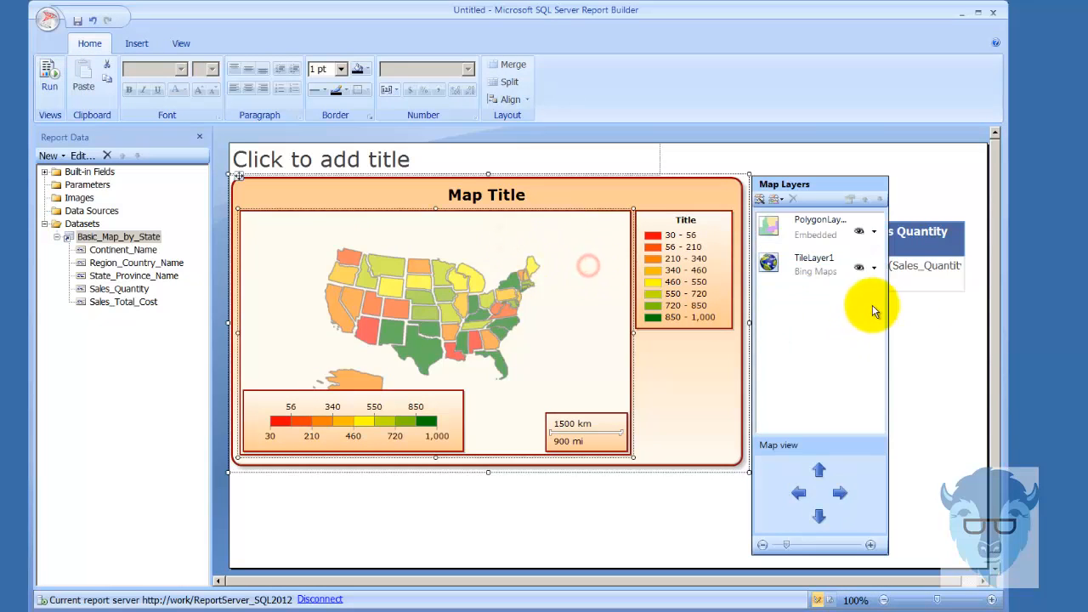
{"action": "left_click", "coordinate": [879, 234]}
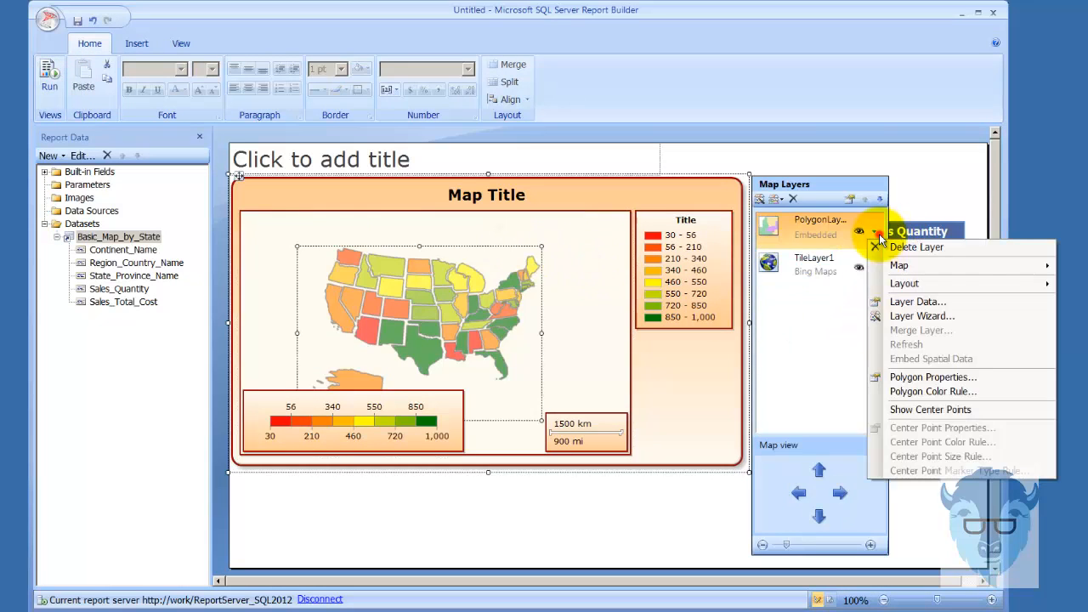
{"action": "left_click", "coordinate": [940, 393]}
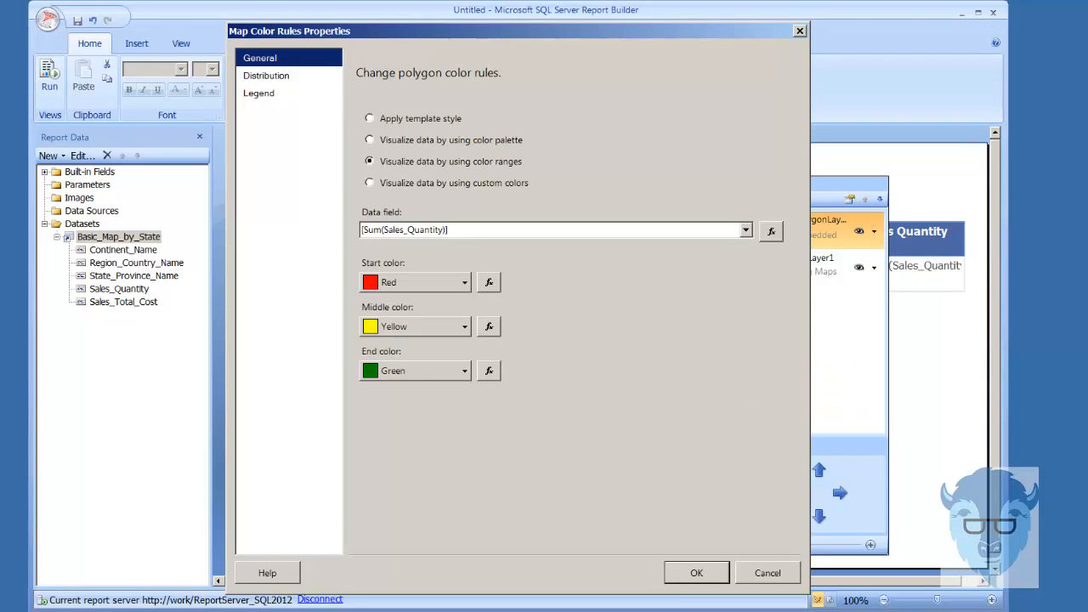
{"action": "left_click", "coordinate": [247, 77]}
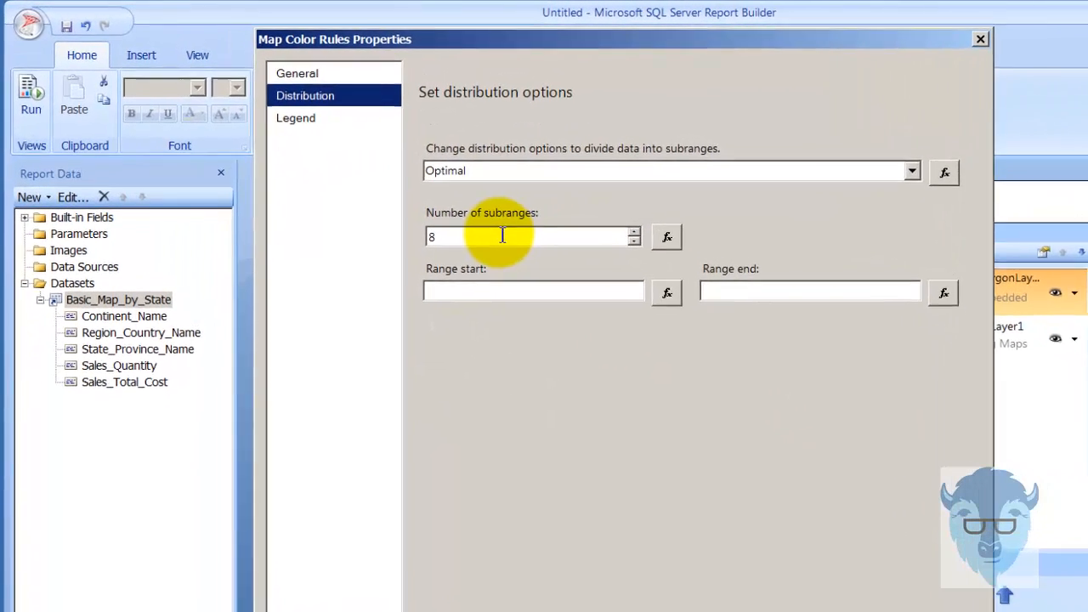
{"action": "double_click", "coordinate": [419, 185]}
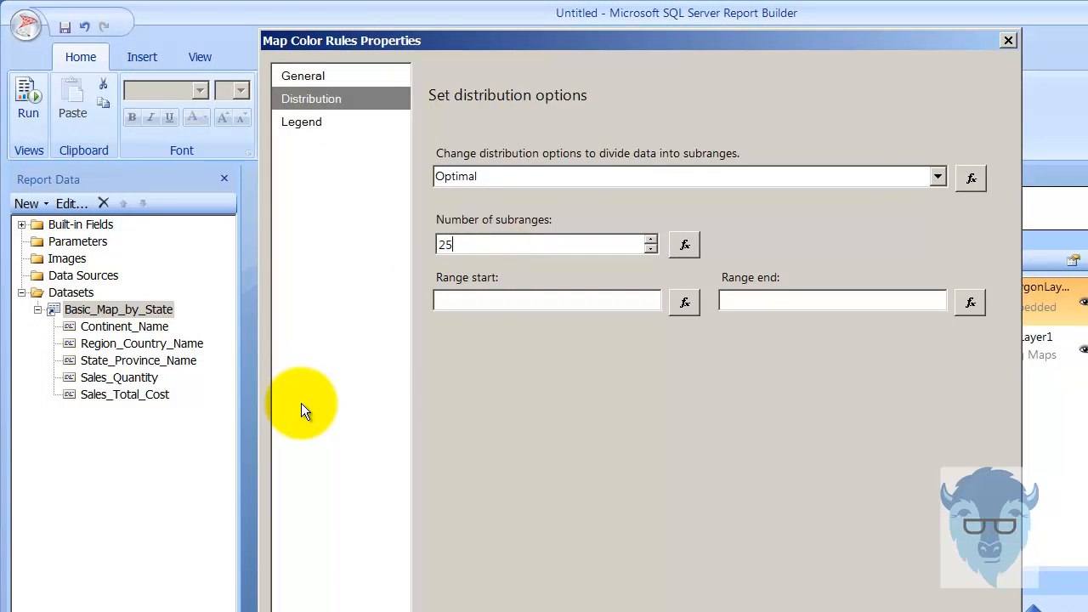
- Set the color rule's range from 1000 to 4000, check the map in the report preview, and return to the design view
{"action": "left_click", "coordinate": [442, 299]}
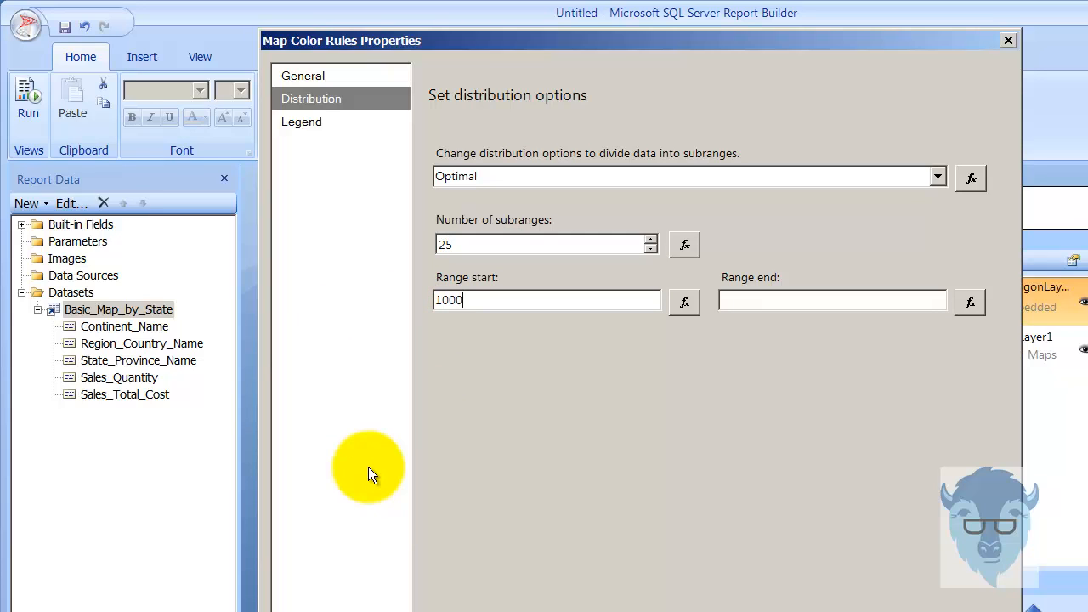
{"action": "left_click", "coordinate": [755, 301]}
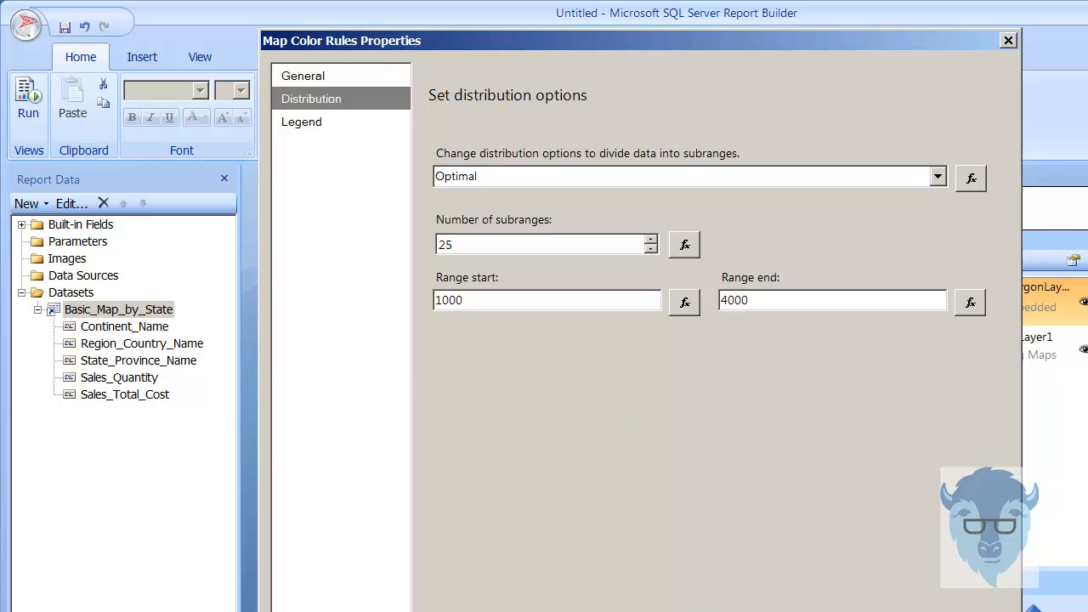
{"action": "key", "text": "Return"}
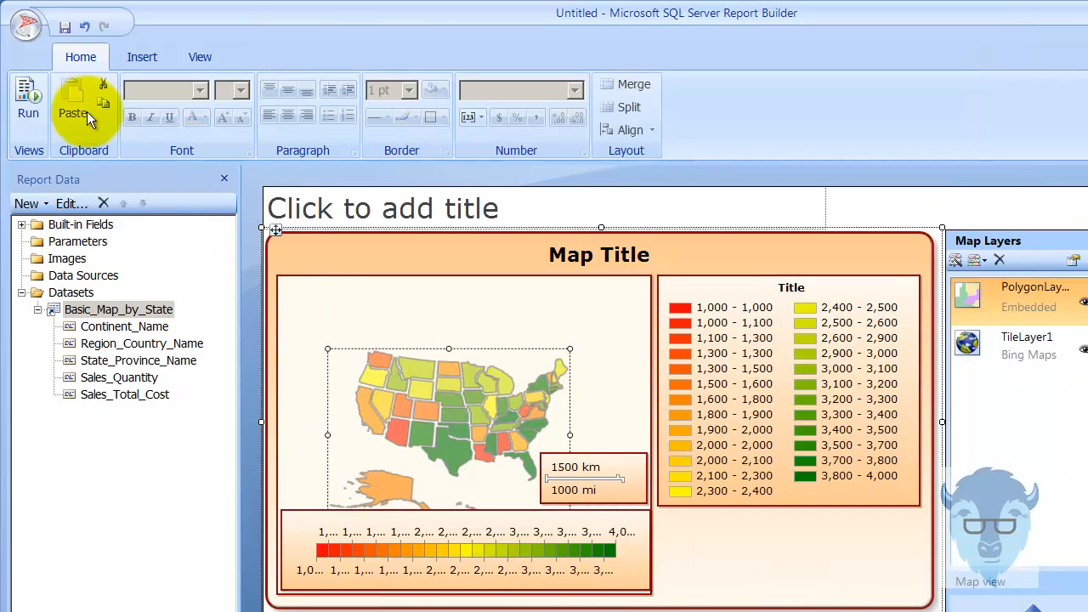
{"action": "left_click", "coordinate": [28, 95]}
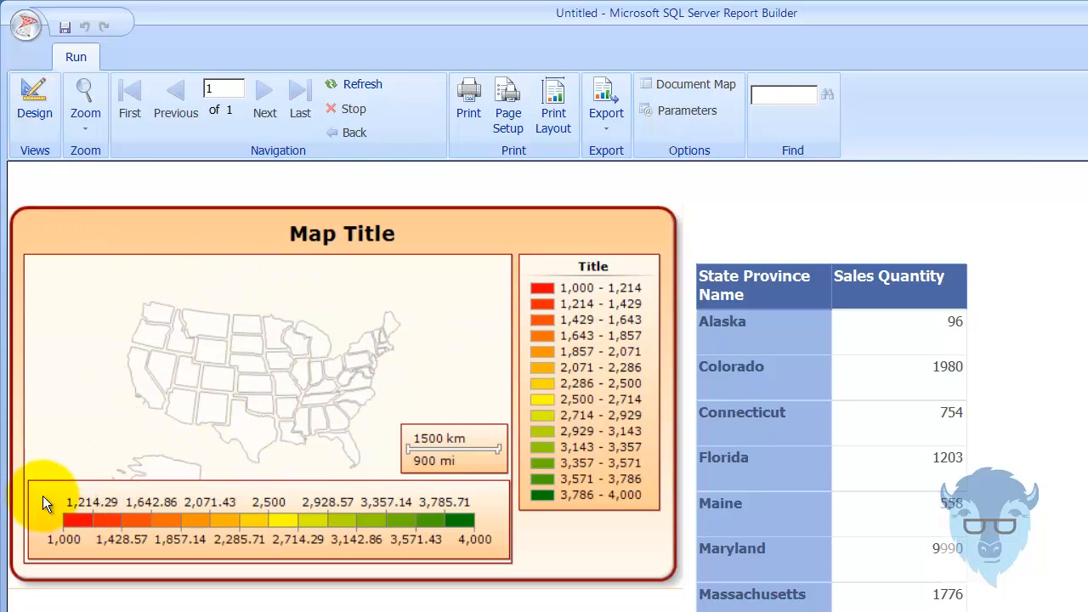
{"action": "left_click", "coordinate": [40, 84]}
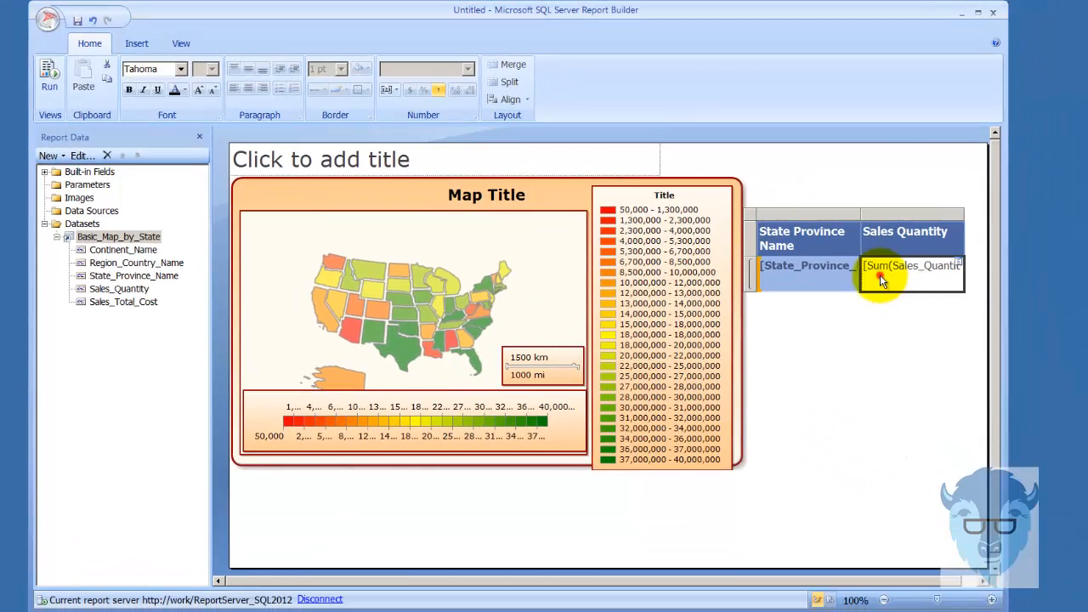
- Review the number formatting options of the table's Sales Quantity data cell and accept them as they are
{"action": "right_click", "coordinate": [965, 306]}
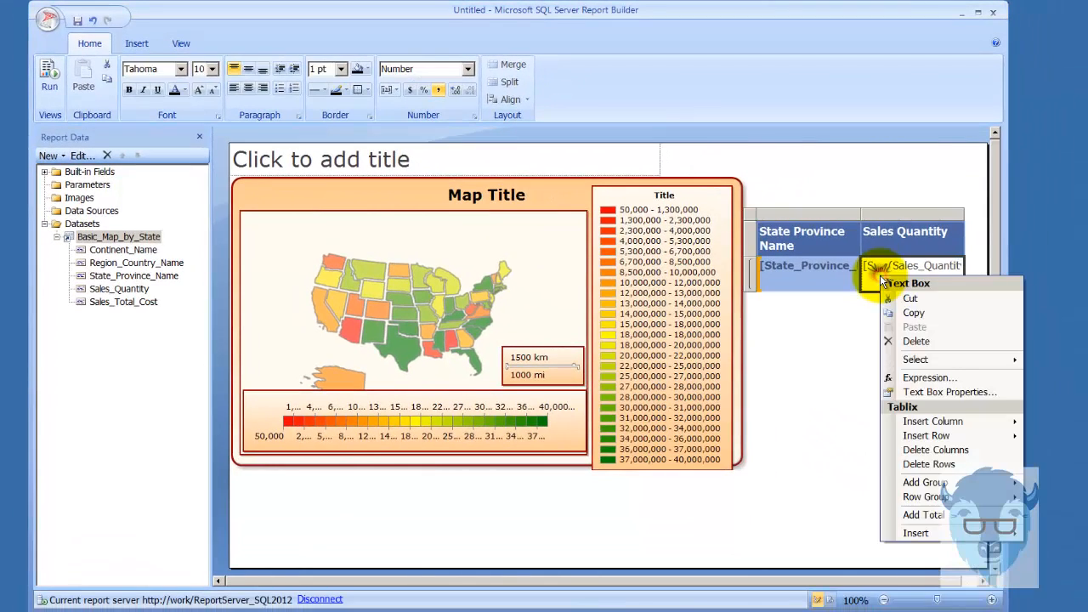
{"action": "left_click", "coordinate": [946, 392]}
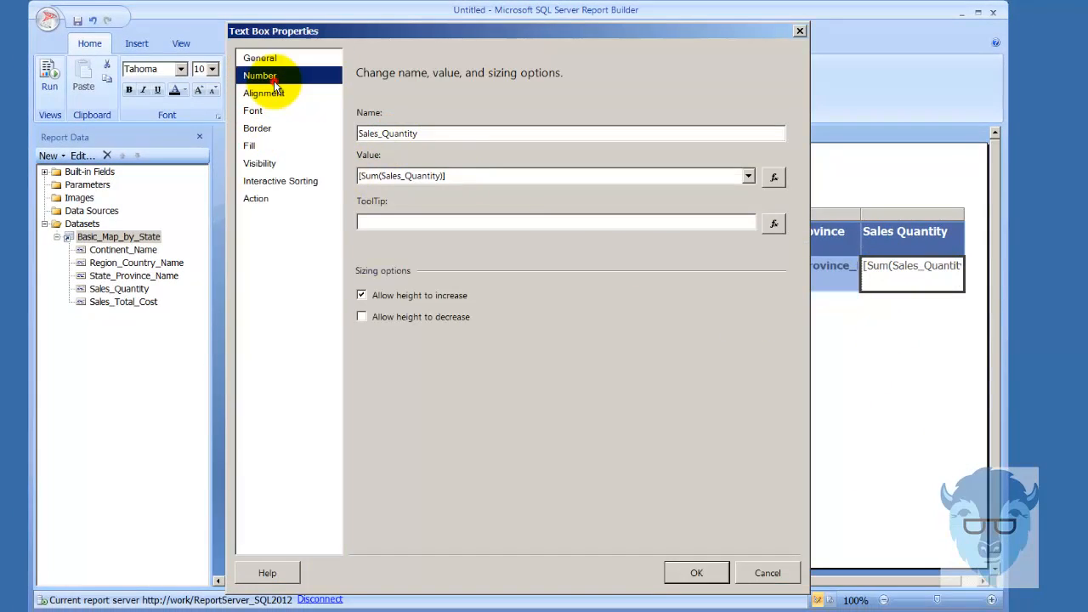
{"action": "left_click", "coordinate": [311, 77]}
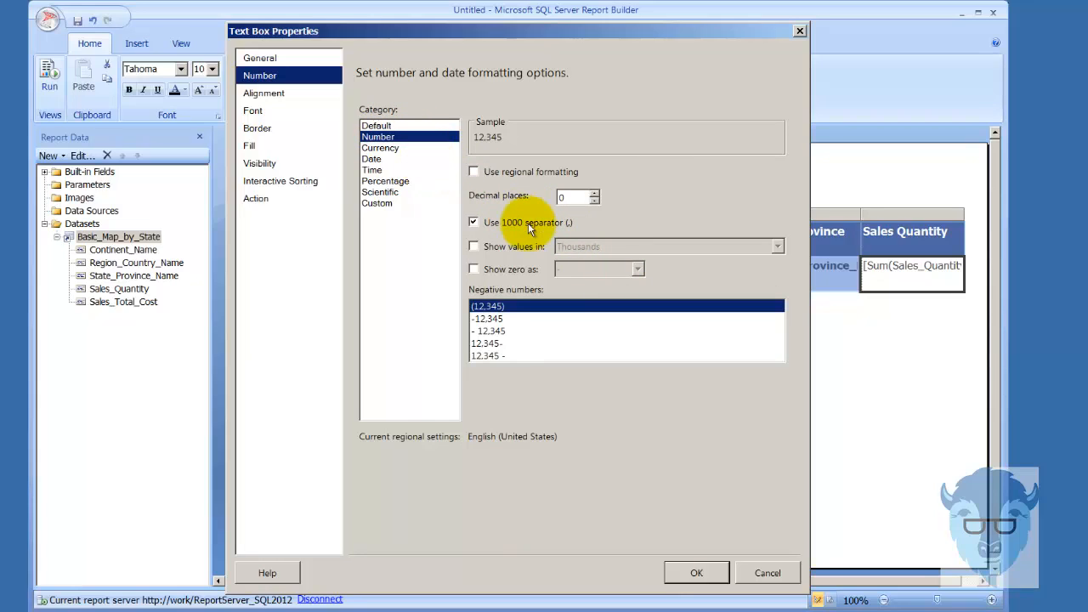
{"action": "left_click", "coordinate": [694, 576]}
- Run the report, examine the full state sales quantities beside the map legend, and return to the design view
{"action": "left_click", "coordinate": [49, 77]}
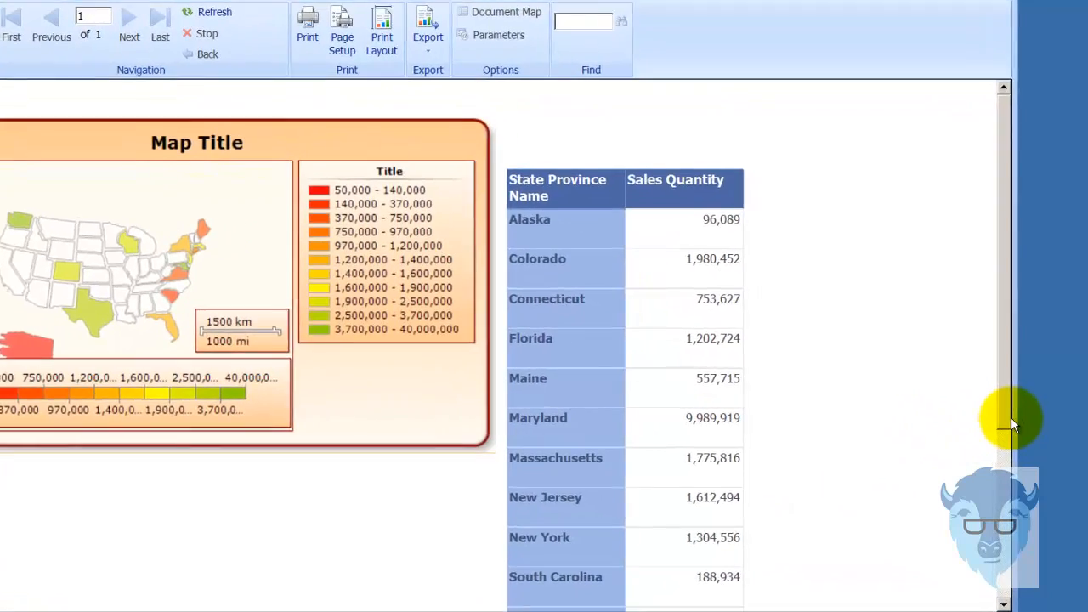
{"action": "left_click_drag", "start_coordinate": [1007, 425], "coordinate": [1039, 389]}
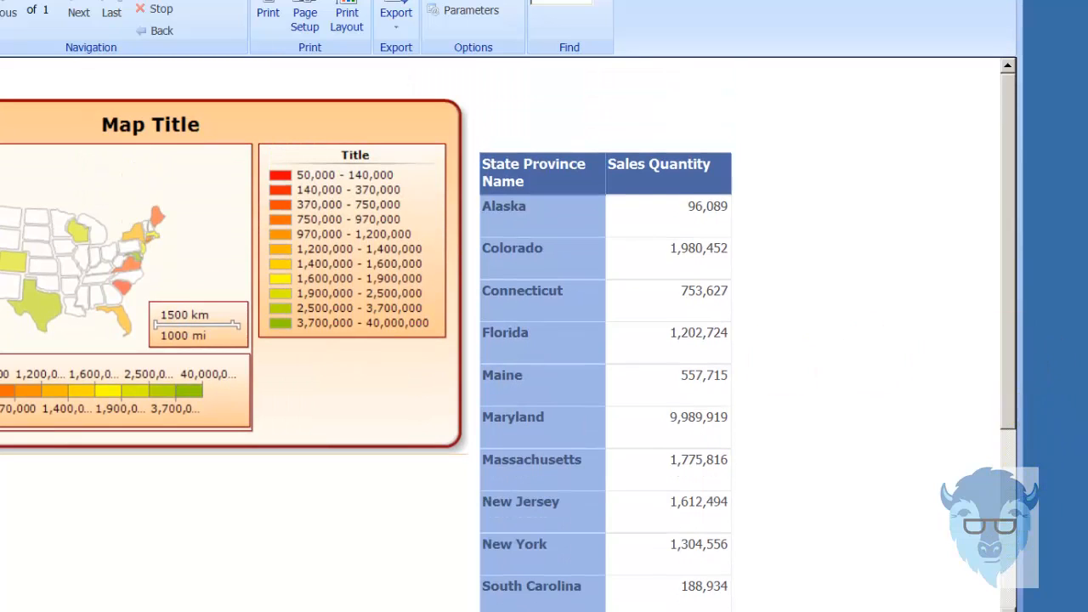
{"action": "key", "text": "F5"}
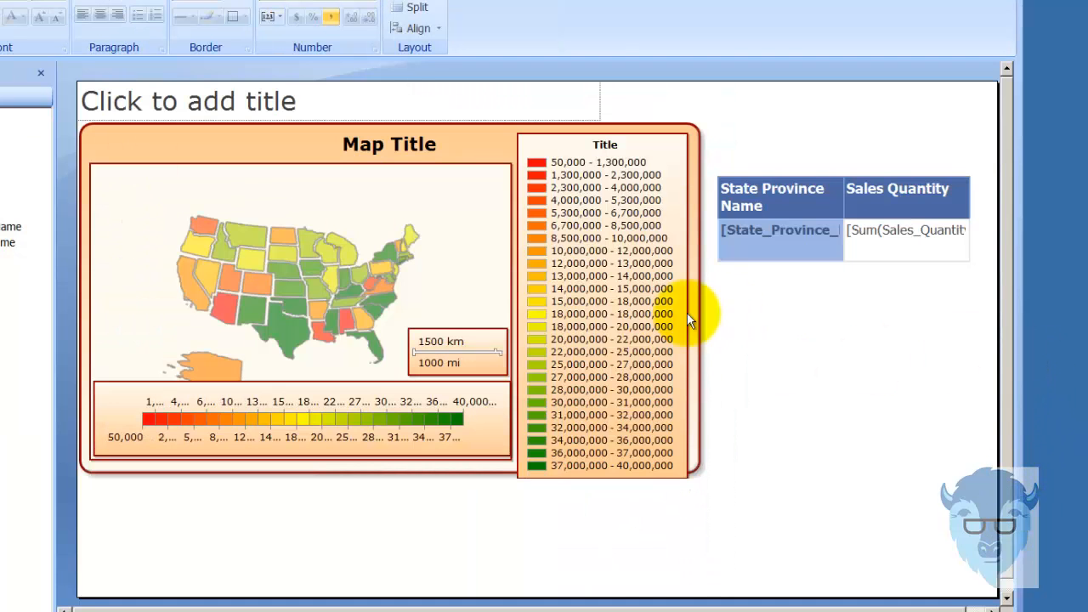
- Review the subrange count and range limits in the polygon color rule's distribution, and compare them with the map legend in the report preview
{"action": "left_click", "coordinate": [439, 293]}
{"action": "left_click", "coordinate": [415, 266]}
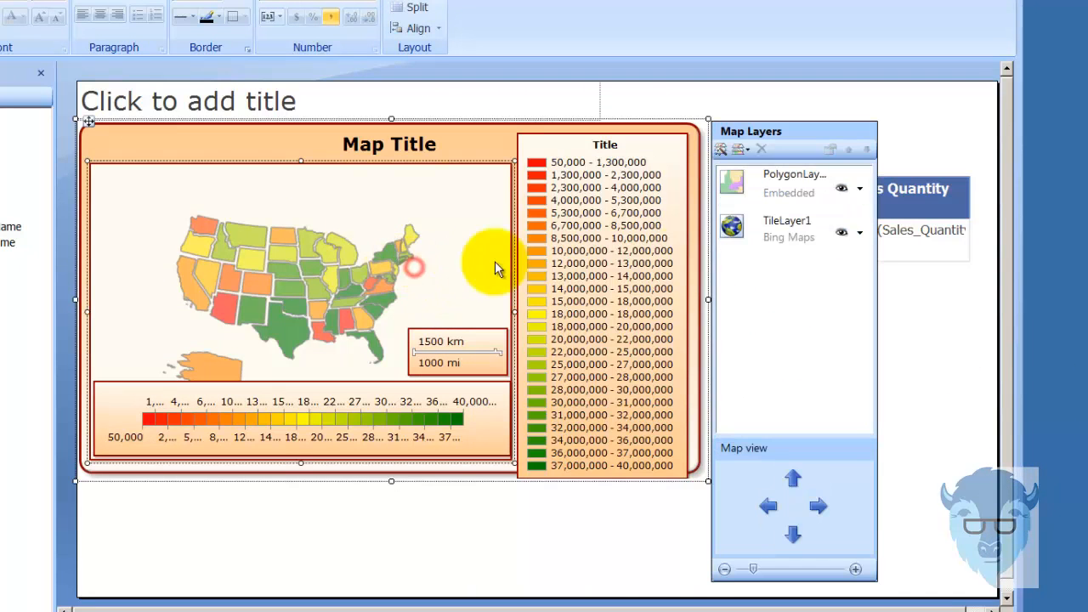
{"action": "left_click", "coordinate": [859, 191]}
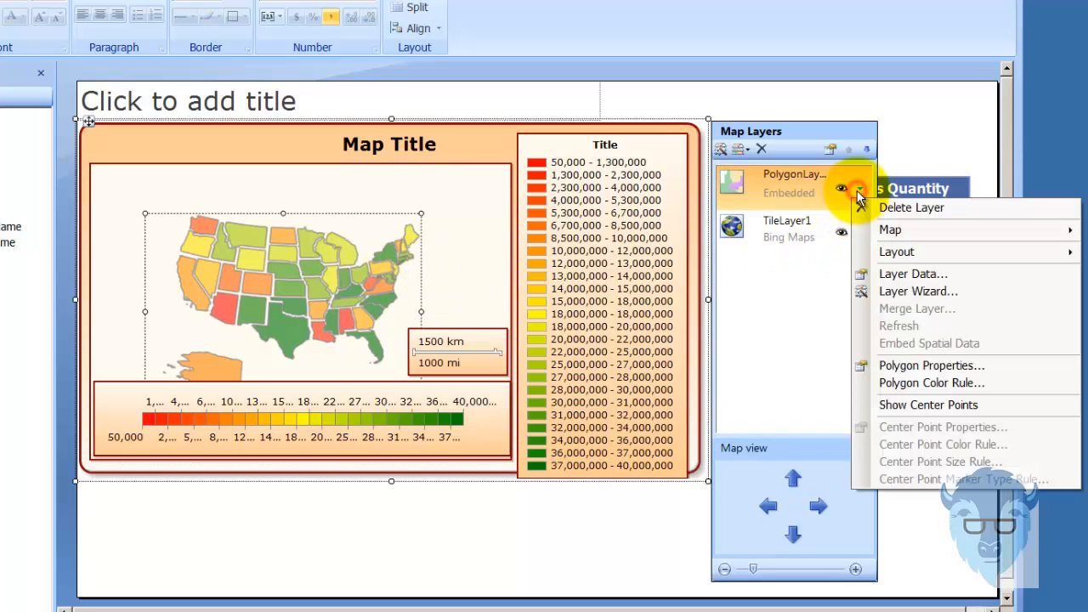
{"action": "left_click", "coordinate": [982, 382]}
{"action": "left_click", "coordinate": [140, 2]}
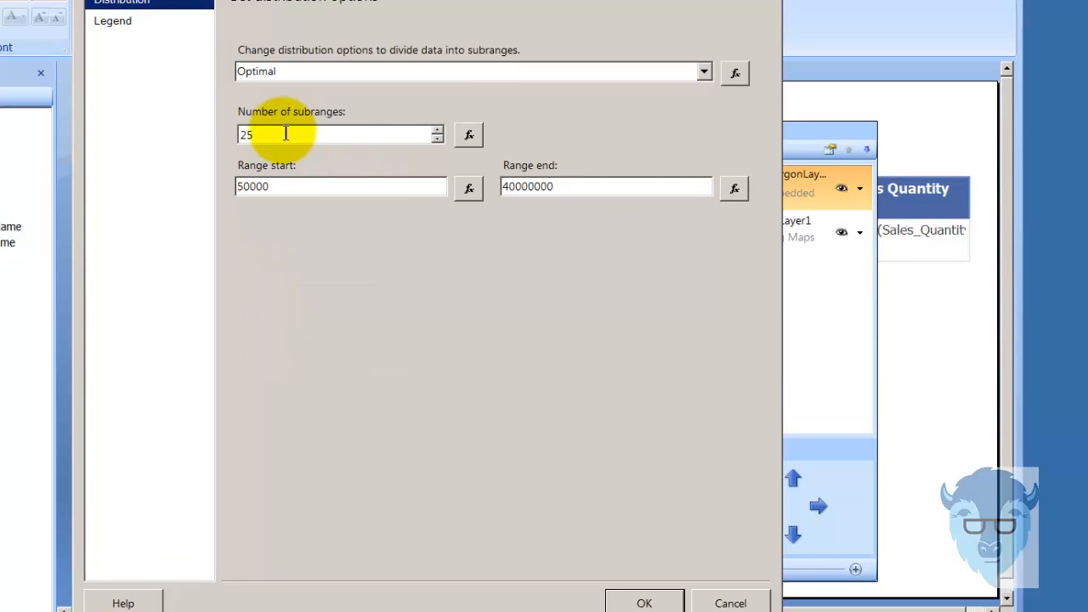
{"action": "left_click", "coordinate": [283, 193]}
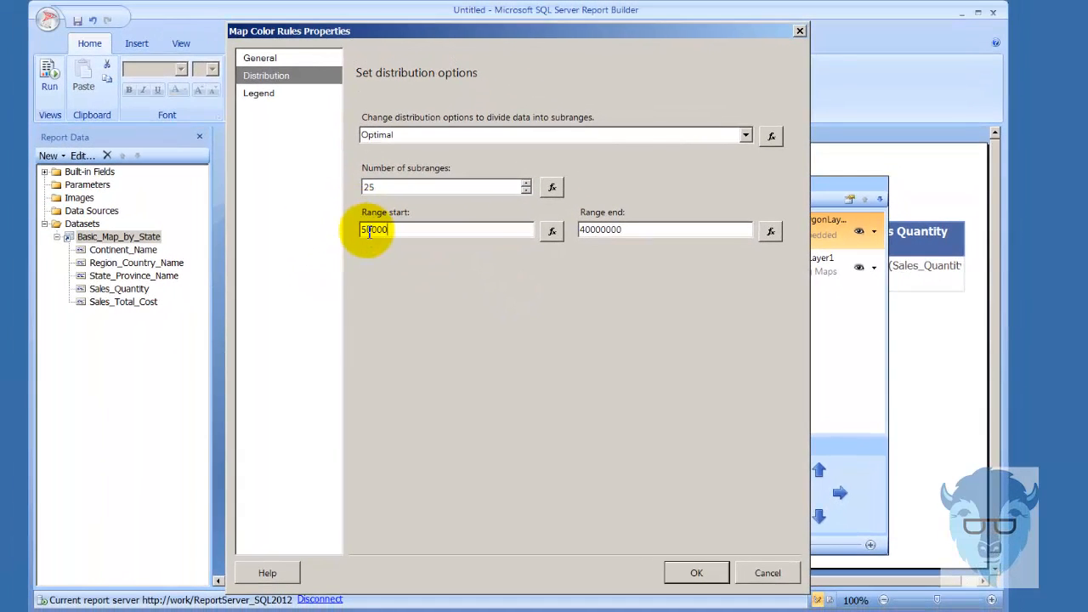
{"action": "left_click", "coordinate": [696, 574]}
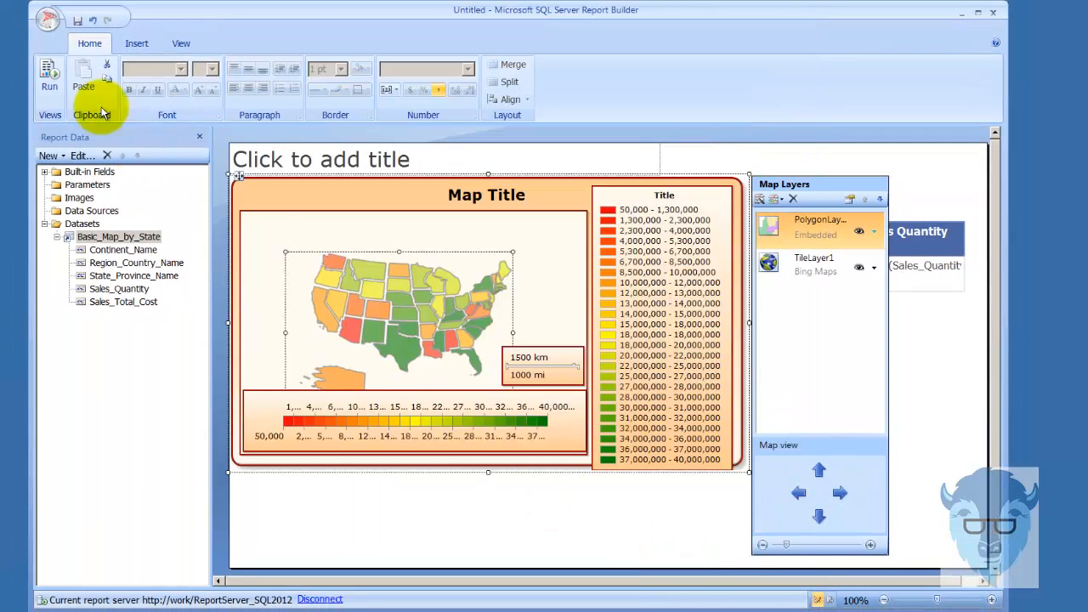
{"action": "left_click", "coordinate": [44, 77]}
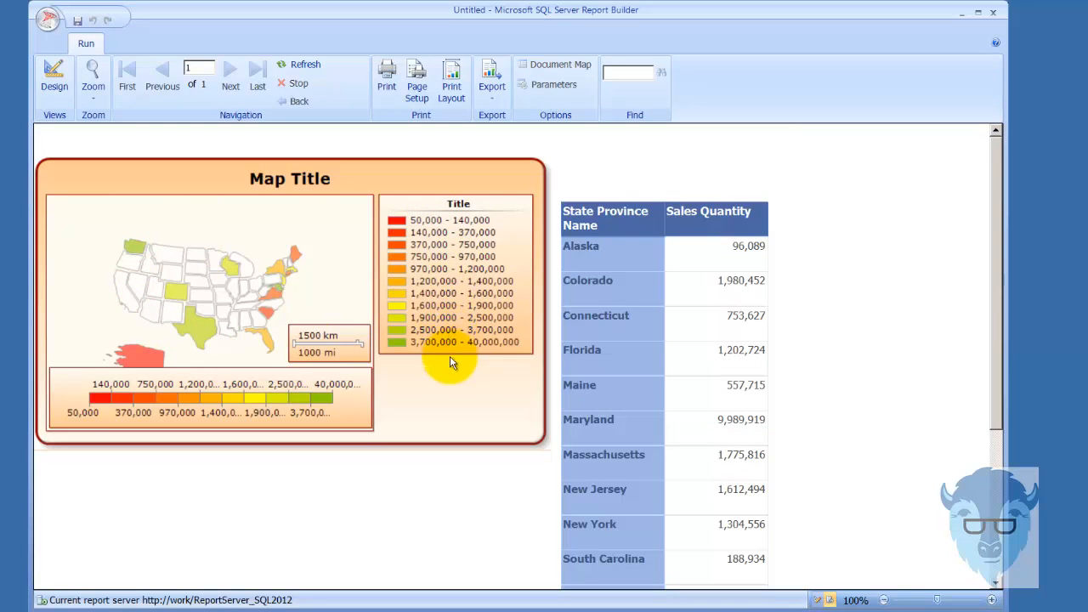
{"action": "left_click", "coordinate": [52, 85]}
- Set the range start of the polygon color rule's distribution to 10000 and check the map in the report preview
{"action": "double_click", "coordinate": [509, 306]}
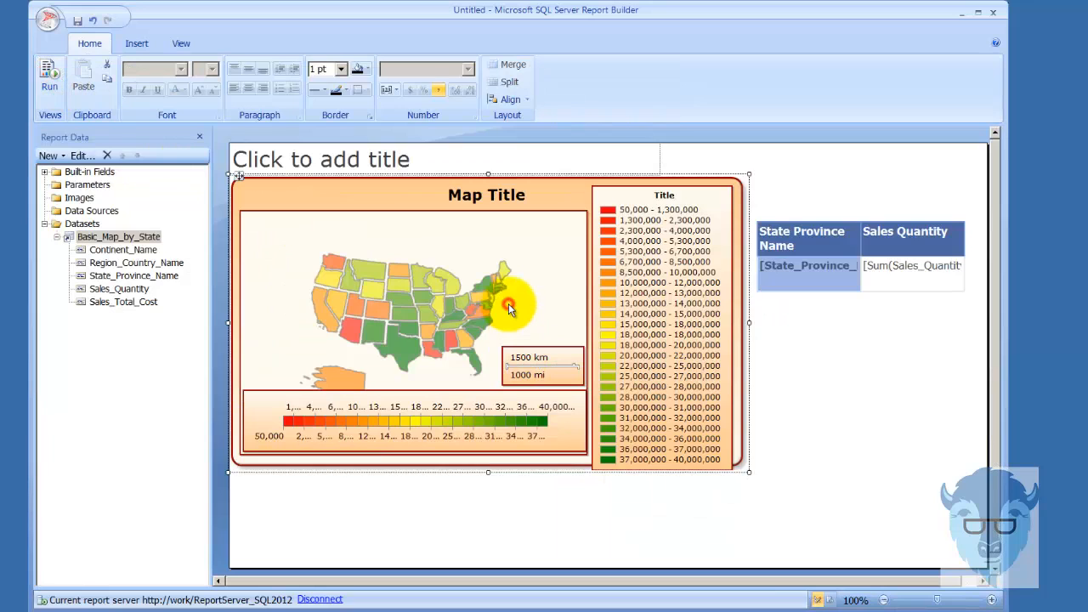
{"action": "left_click", "coordinate": [873, 231]}
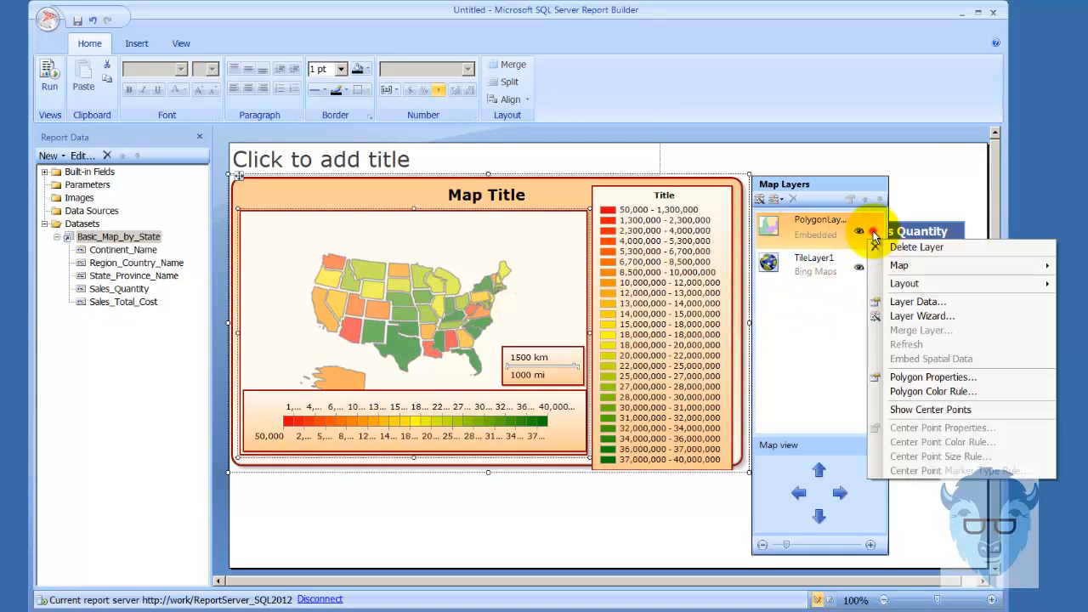
{"action": "left_click", "coordinate": [887, 392]}
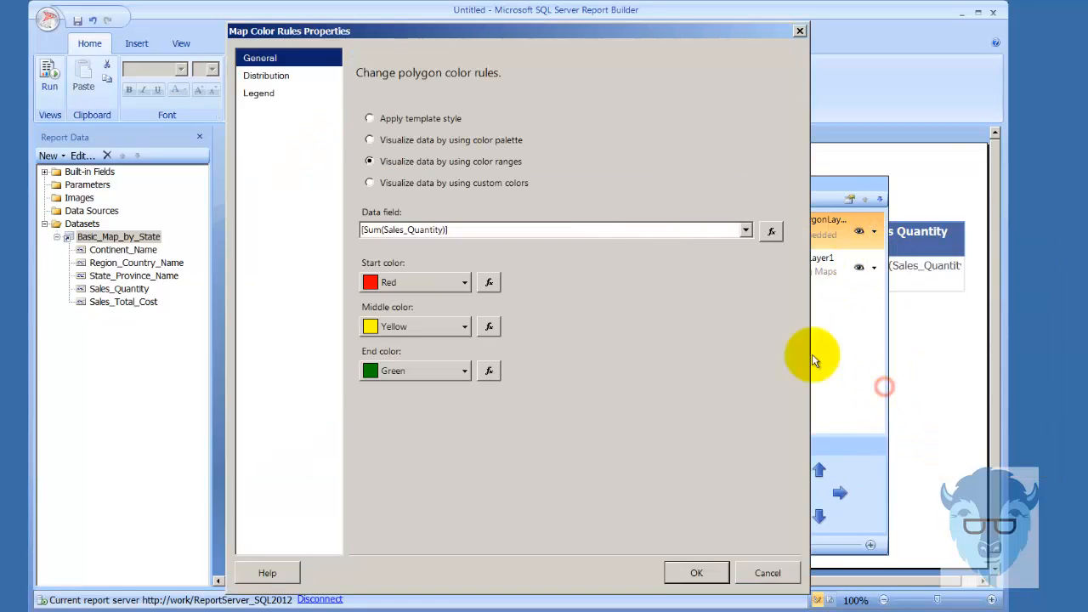
{"action": "left_click", "coordinate": [272, 78]}
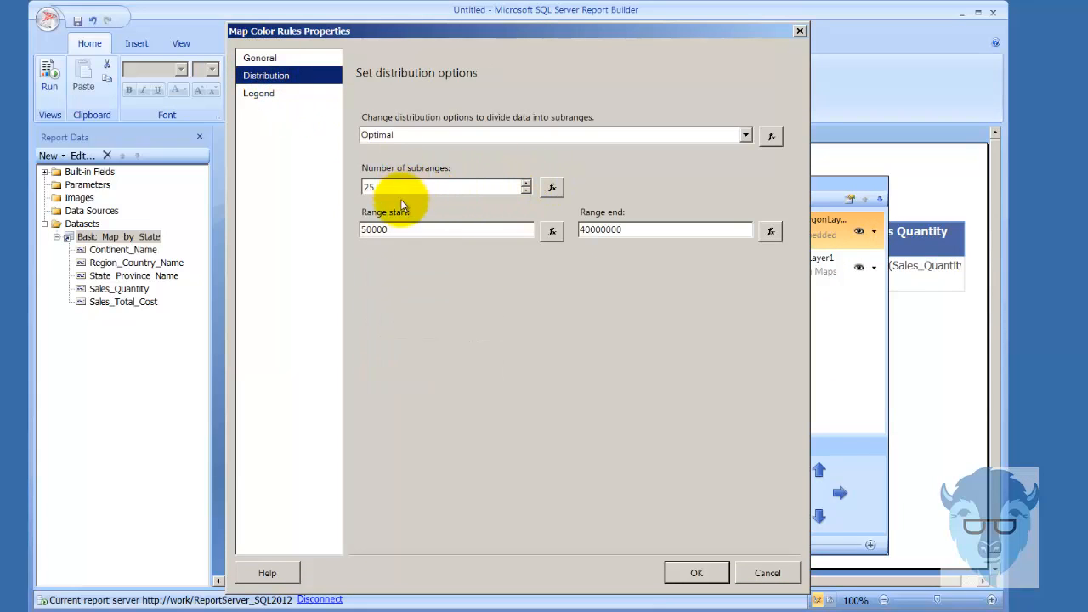
{"action": "left_click", "coordinate": [370, 232]}
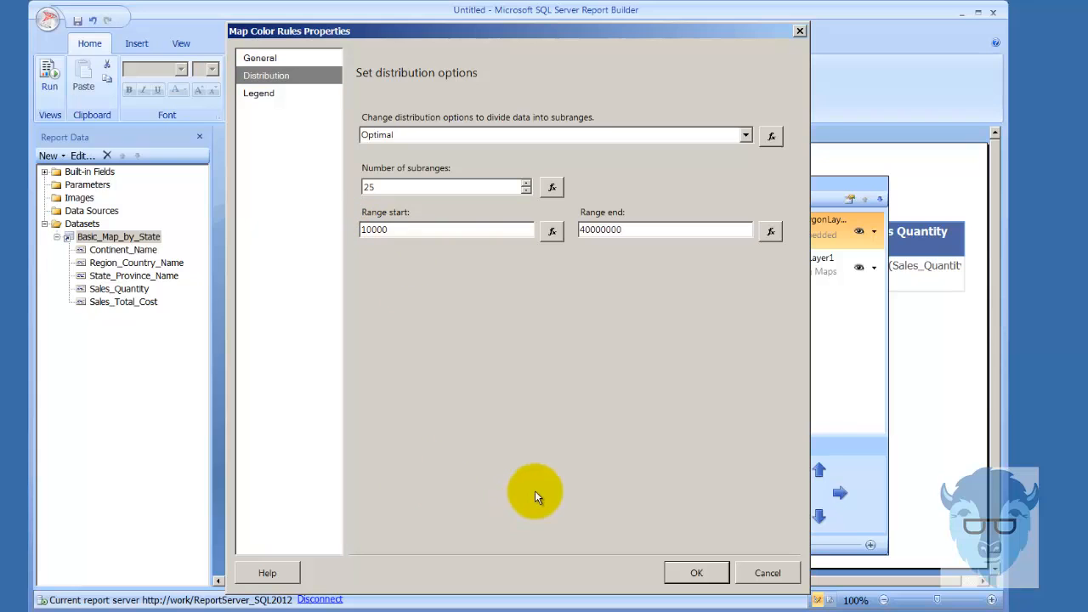
{"action": "left_click", "coordinate": [688, 573]}
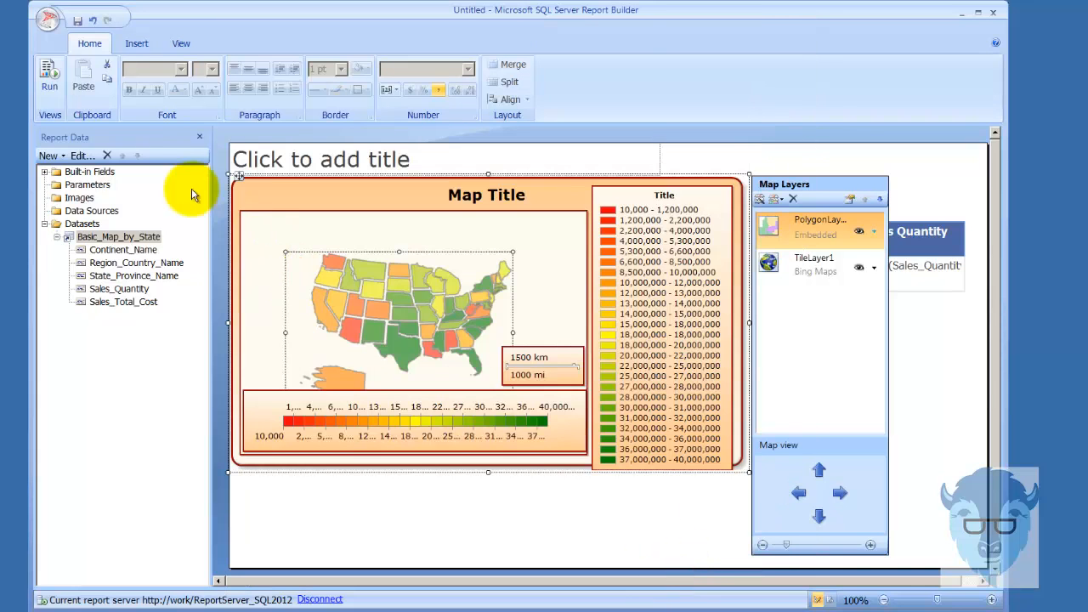
{"action": "left_click", "coordinate": [48, 78]}
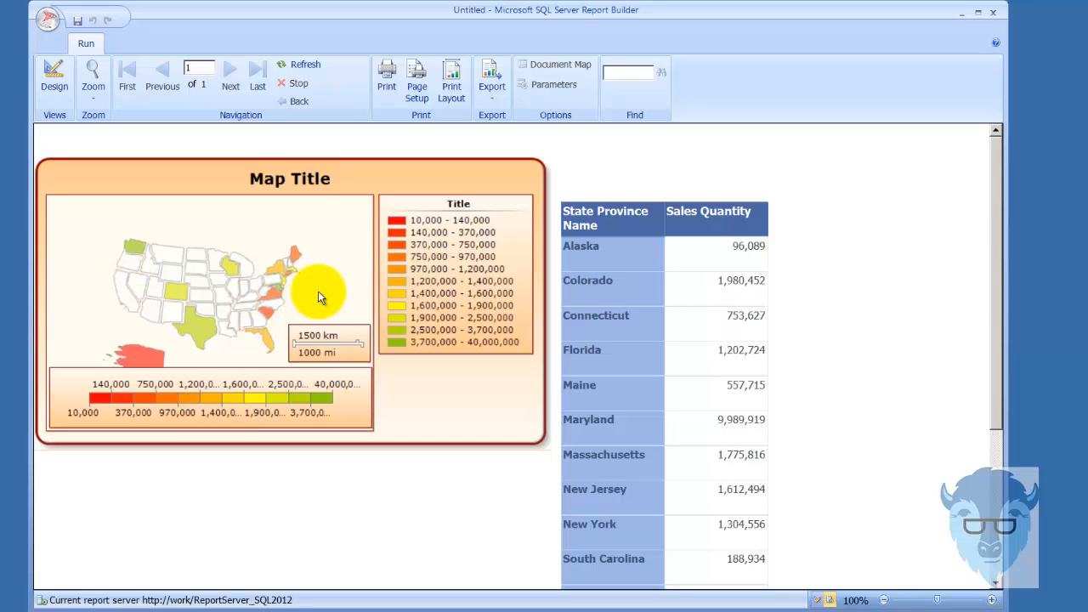
{"action": "left_click", "coordinate": [54, 76]}
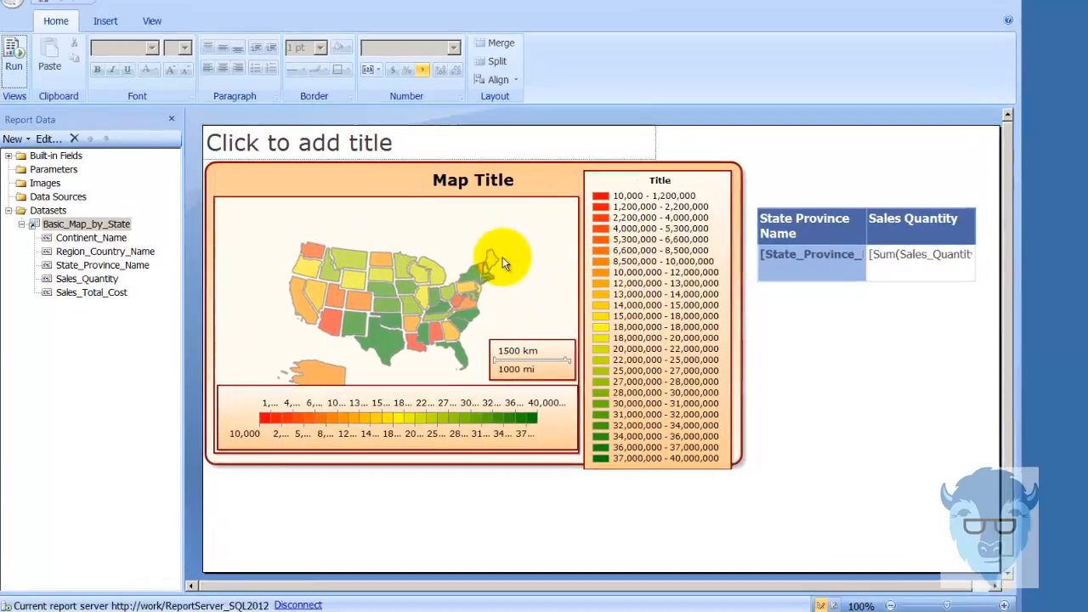
- Set the polygon color rule's distribution to 10 subranges with a range start of 1000 and check the map in the report preview
{"action": "left_click", "coordinate": [424, 268]}
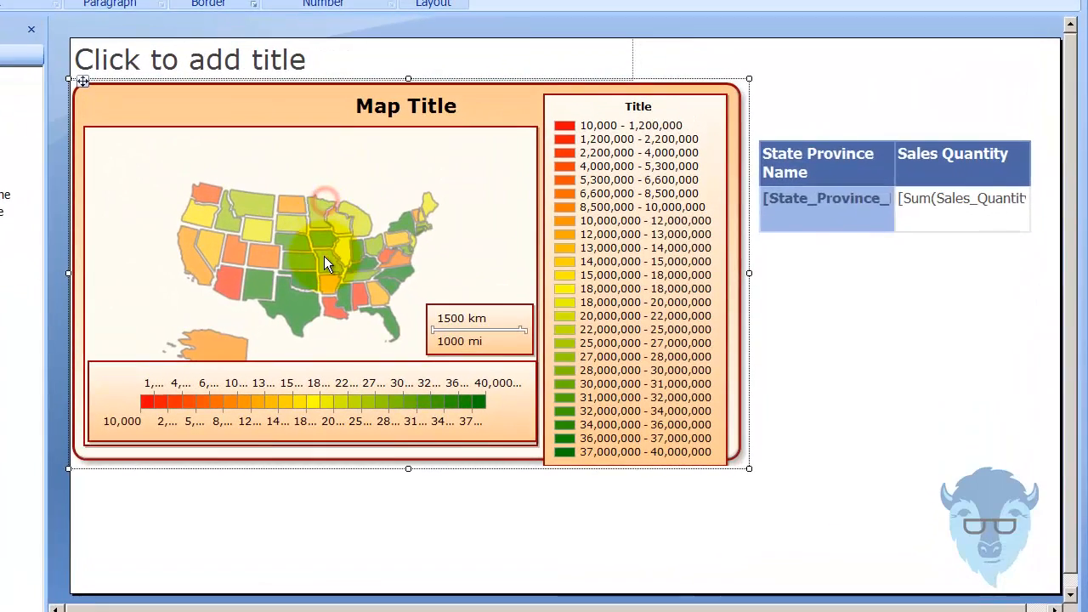
{"action": "left_click", "coordinate": [912, 156]}
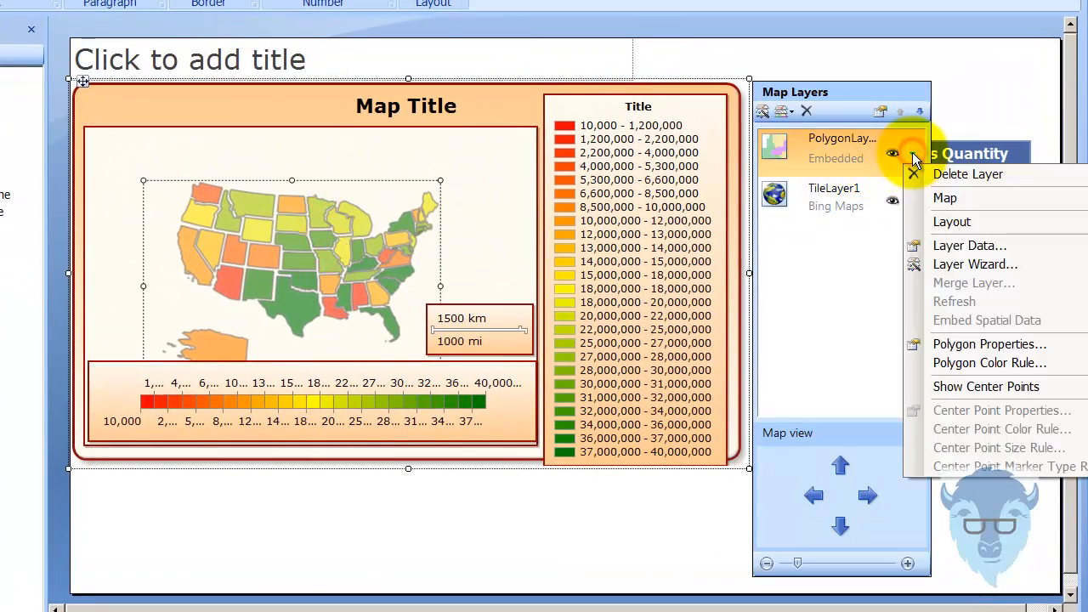
{"action": "left_click", "coordinate": [973, 363]}
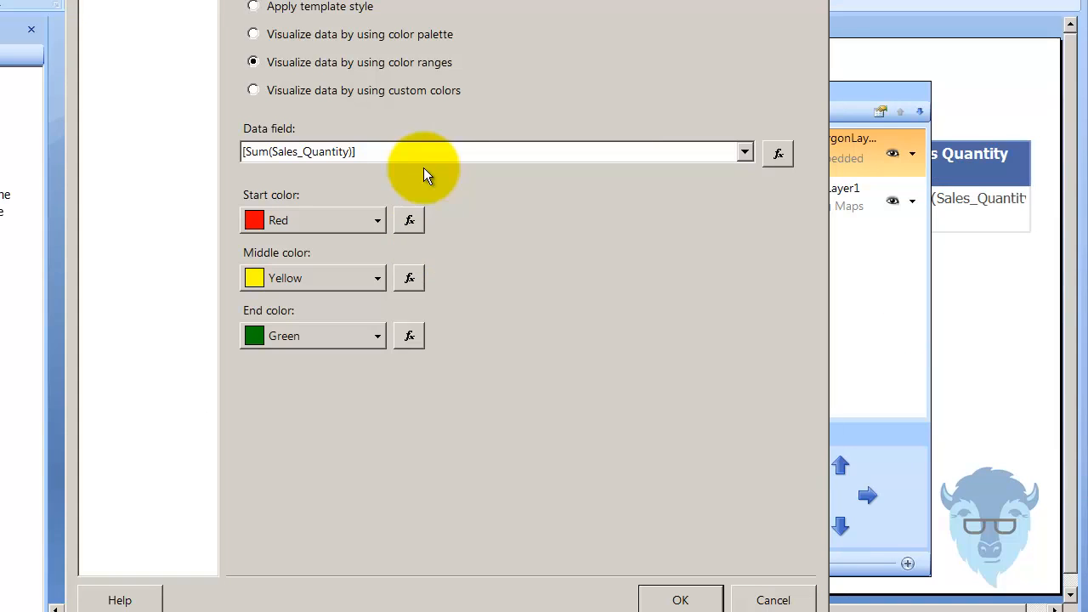
{"action": "left_click", "coordinate": [135, 2]}
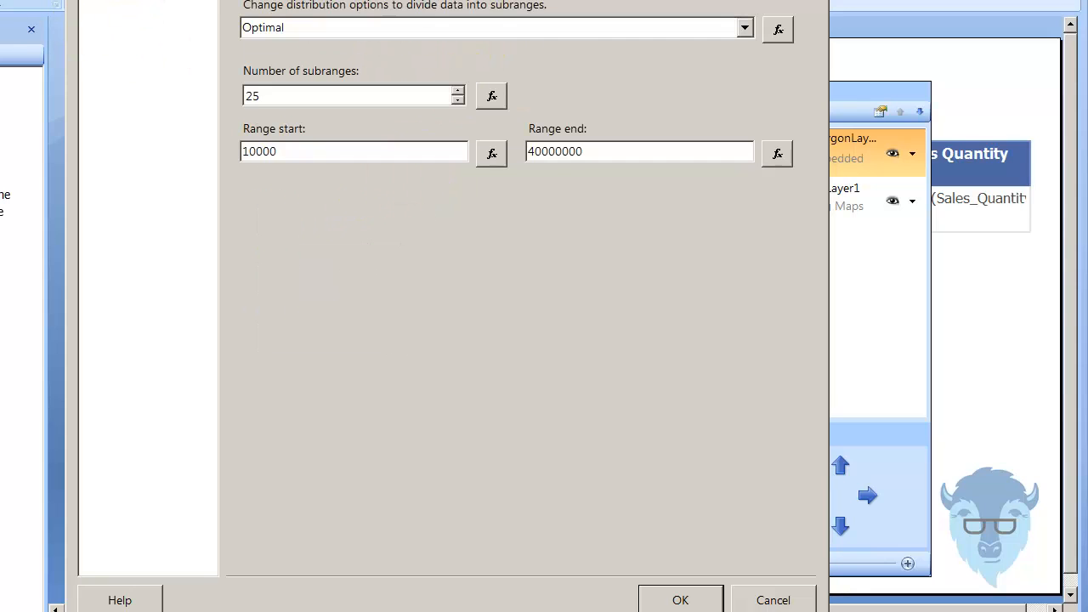
{"action": "double_click", "coordinate": [276, 99]}
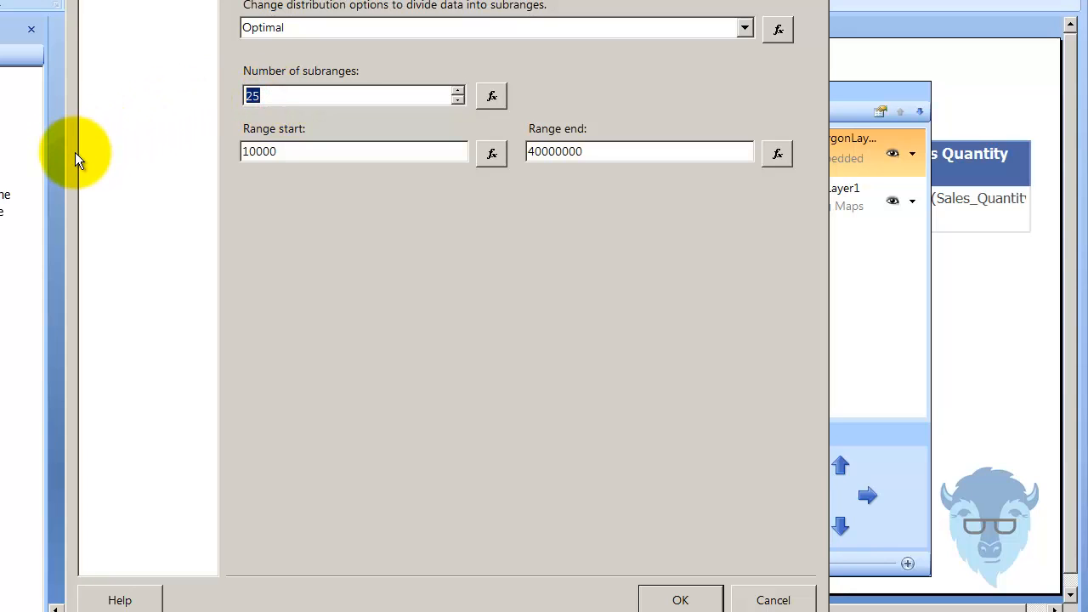
{"action": "left_click", "coordinate": [257, 151]}
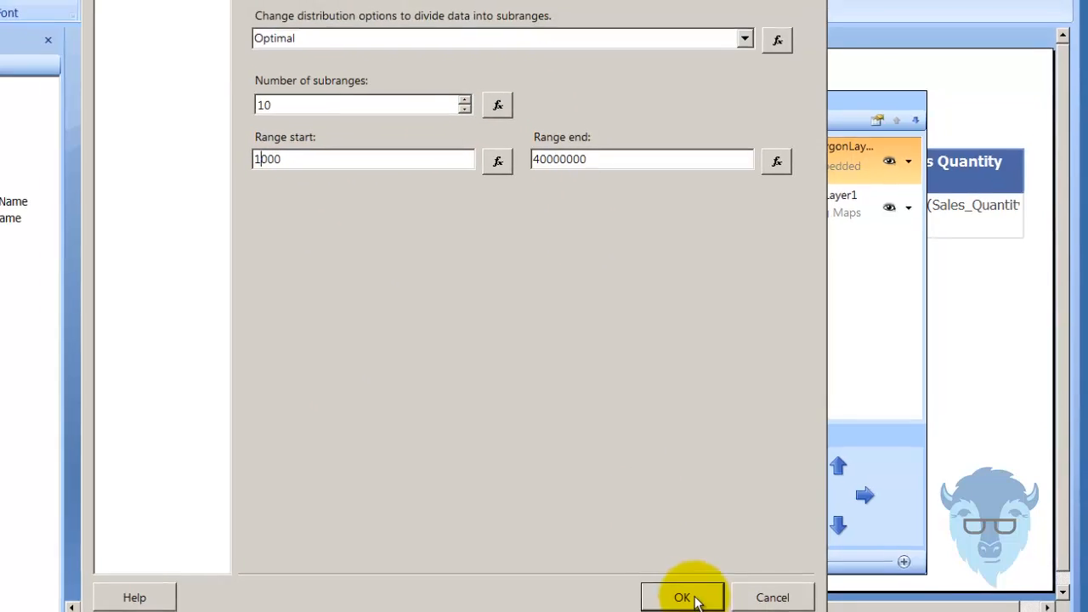
{"action": "left_click", "coordinate": [695, 601]}
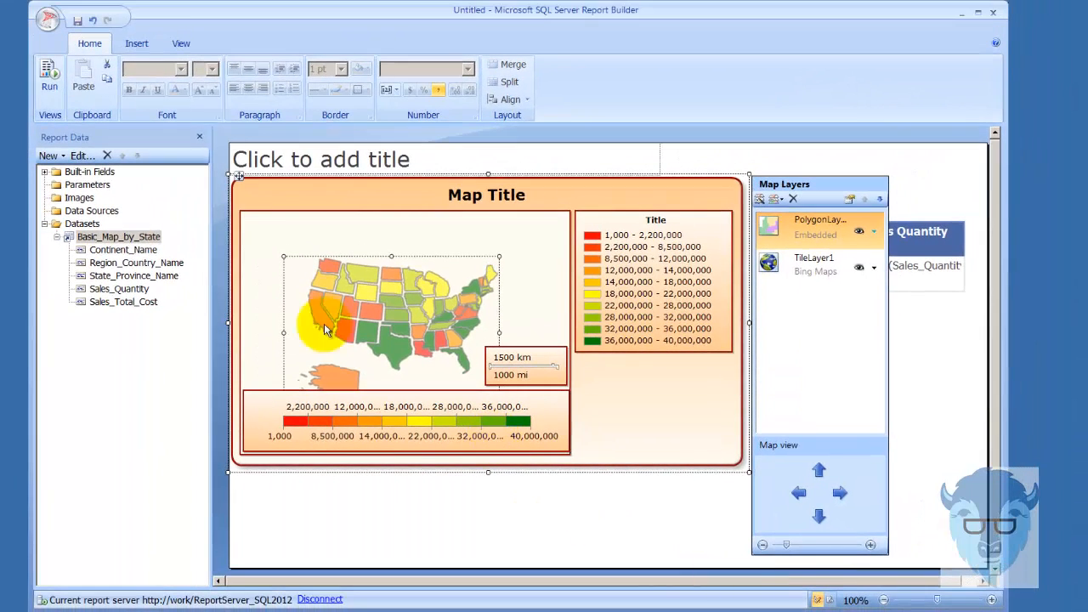
{"action": "left_click", "coordinate": [49, 80]}
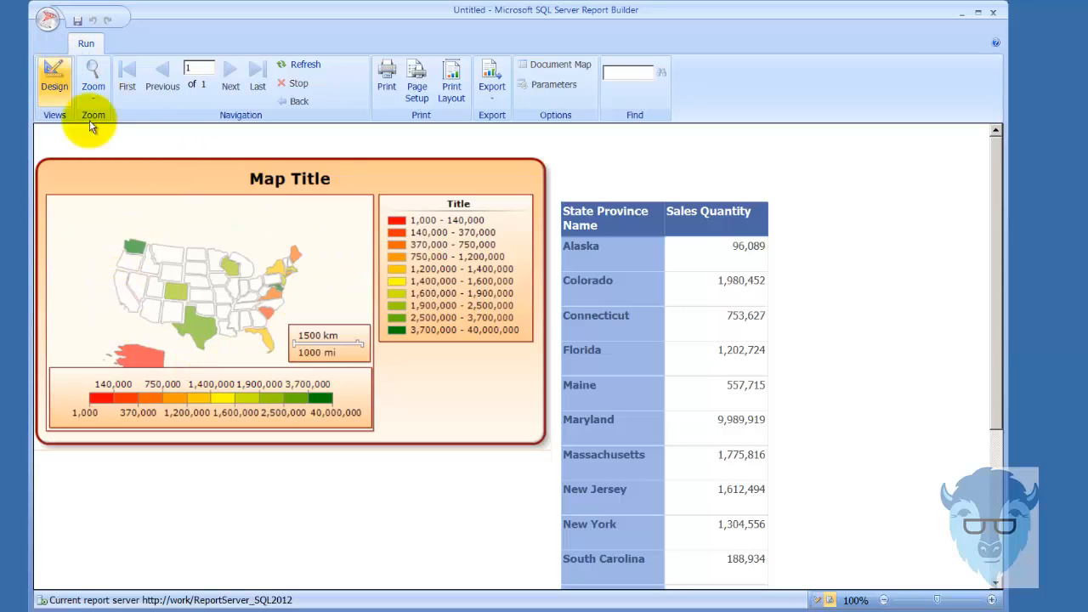
{"action": "left_click", "coordinate": [54, 76]}
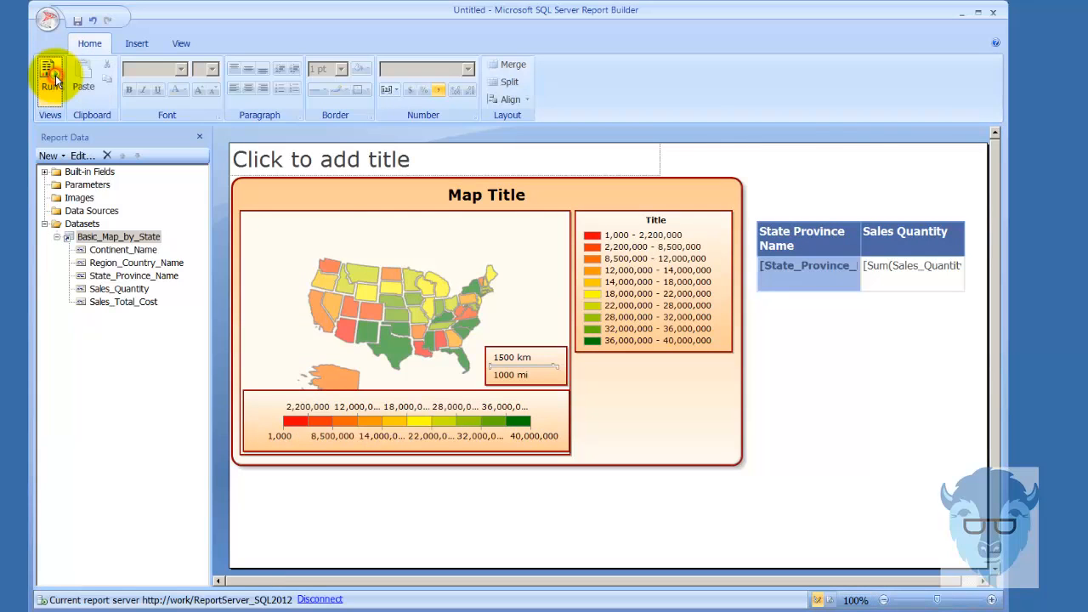
- Review the expressions behind the polygon color rule's data field and start color without changing them
{"action": "double_click", "coordinate": [443, 316]}
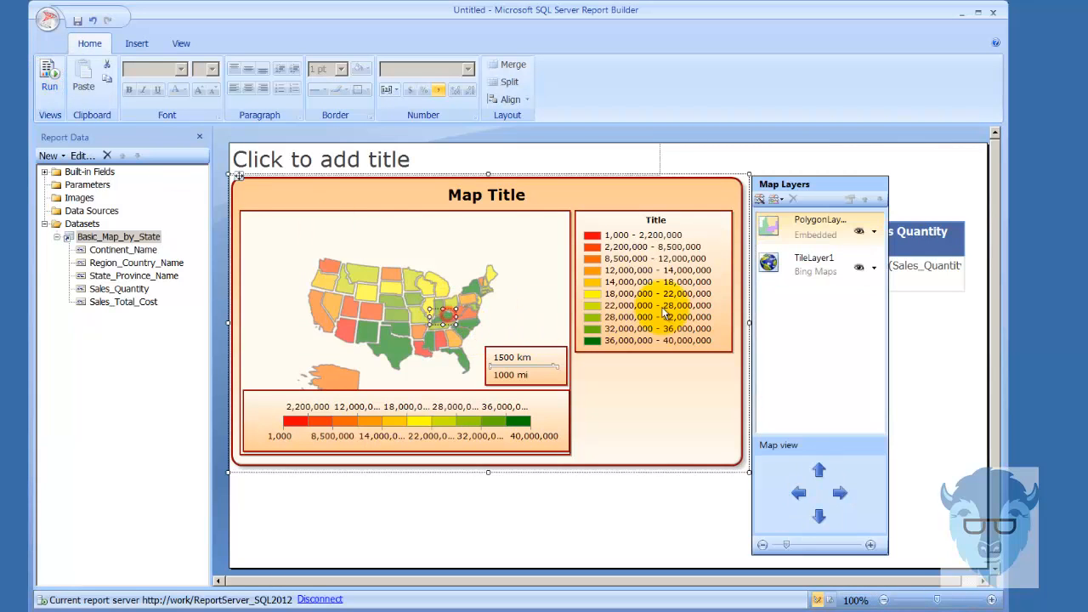
{"action": "left_click", "coordinate": [875, 232]}
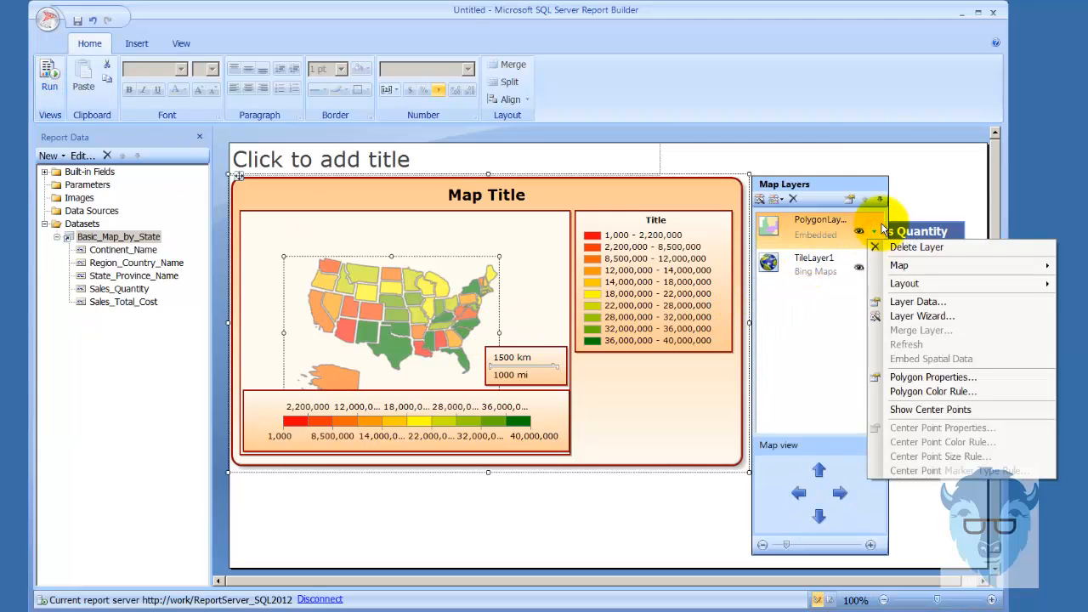
{"action": "left_click", "coordinate": [942, 390]}
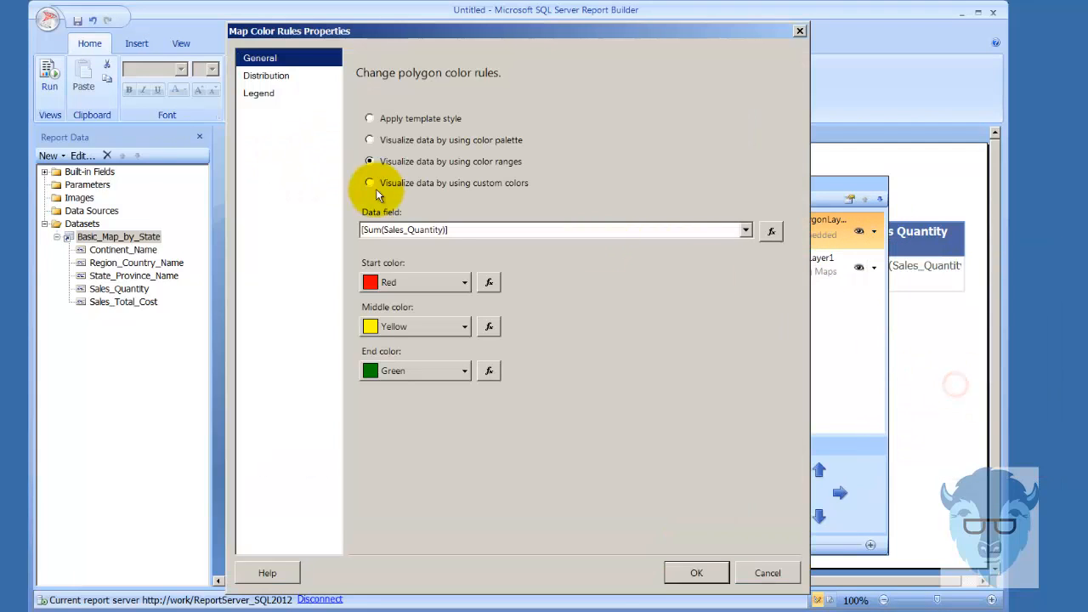
{"action": "left_click", "coordinate": [771, 233]}
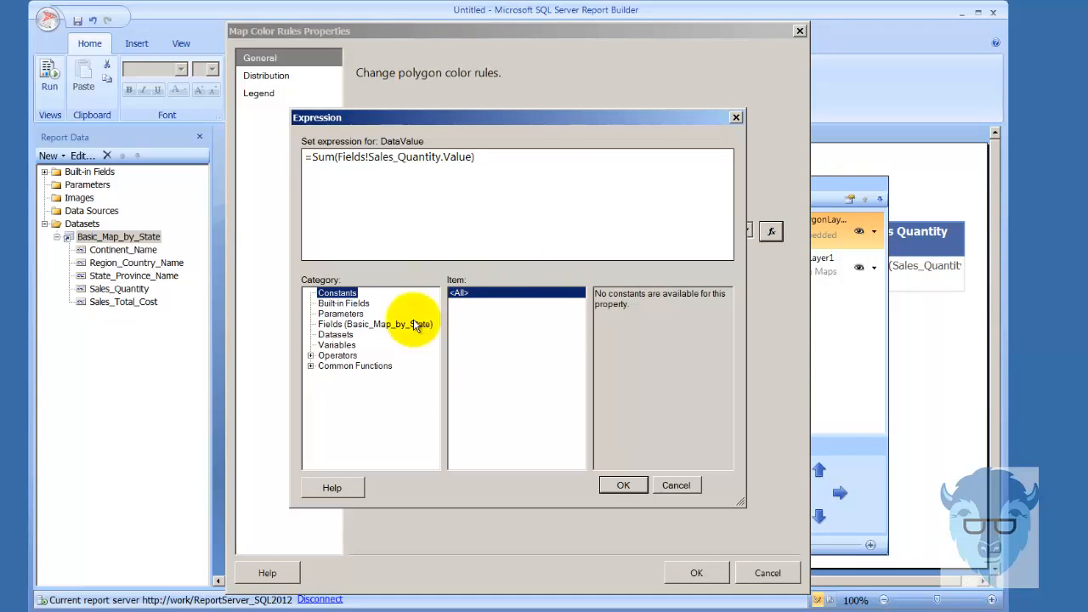
{"action": "left_click", "coordinate": [675, 486]}
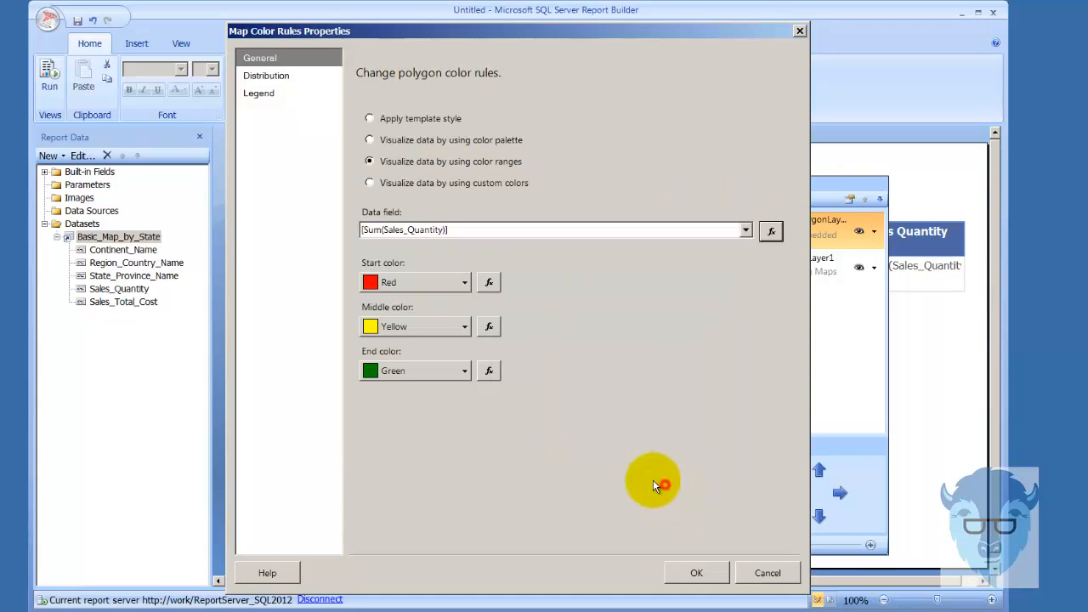
{"action": "left_click", "coordinate": [490, 283]}
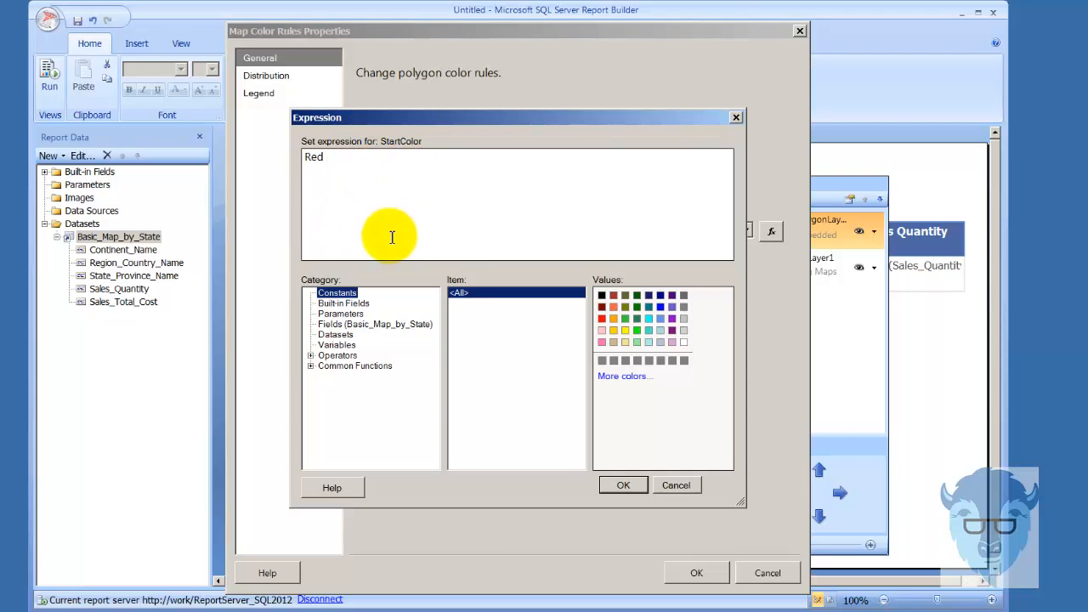
{"action": "left_click", "coordinate": [663, 484]}
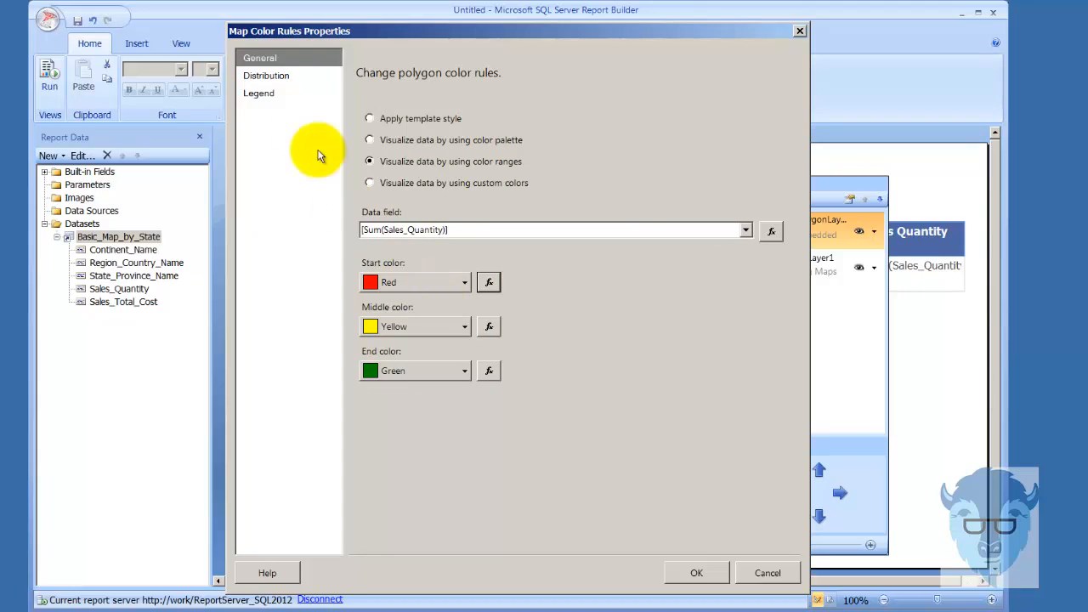
- Review the color rule's distribution settings, subrange count expression and legend options, and leave the rule without changes
{"action": "left_click", "coordinate": [281, 75]}
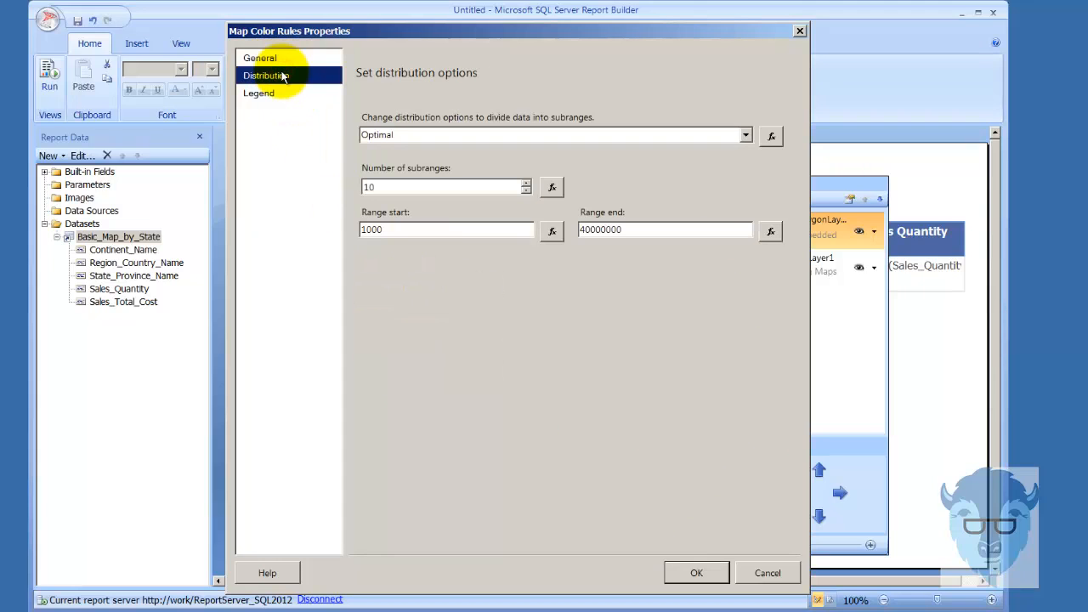
{"action": "left_click", "coordinate": [553, 188]}
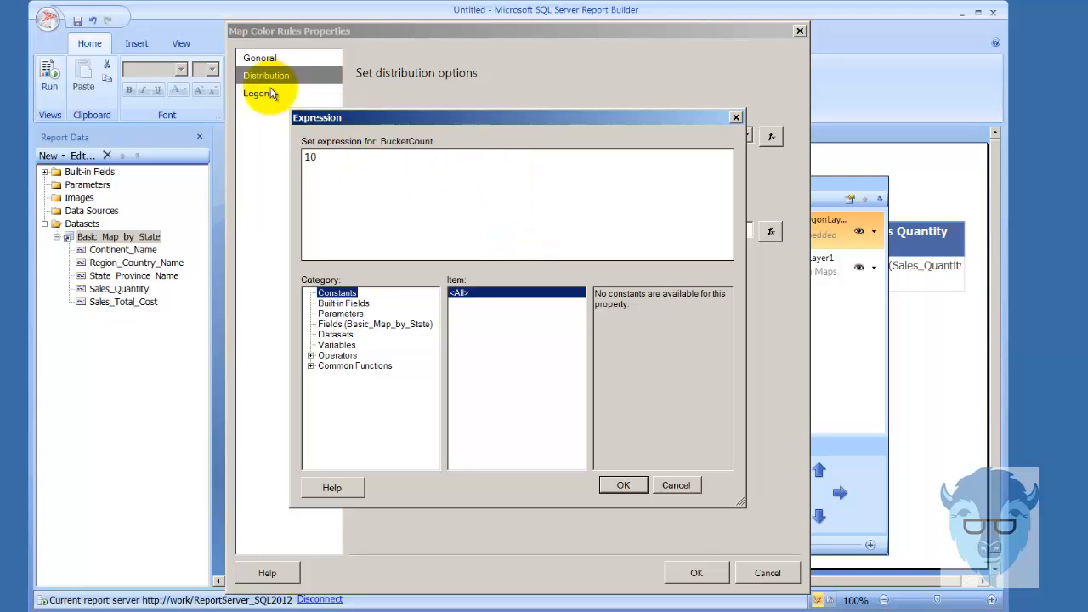
{"action": "left_click", "coordinate": [671, 485]}
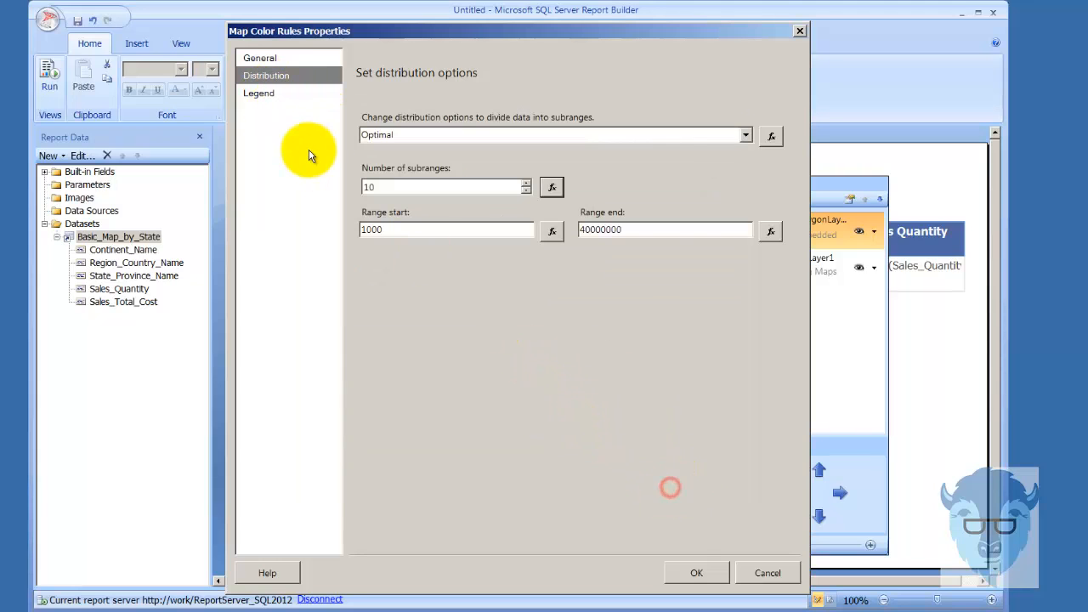
{"action": "left_click", "coordinate": [260, 94]}
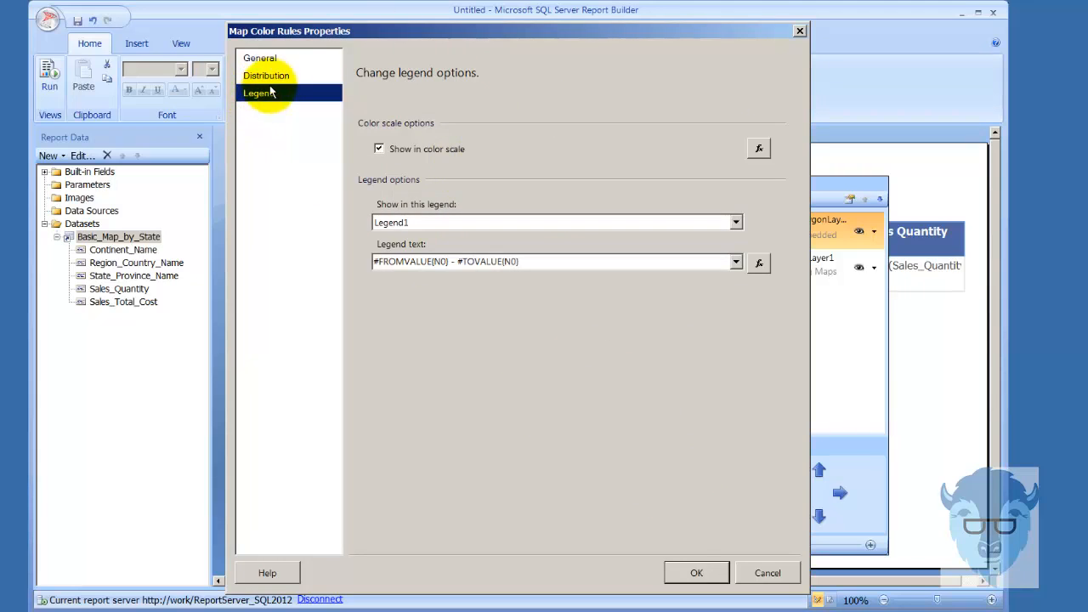
{"action": "left_click", "coordinate": [270, 77]}
{"action": "left_click", "coordinate": [768, 572]}
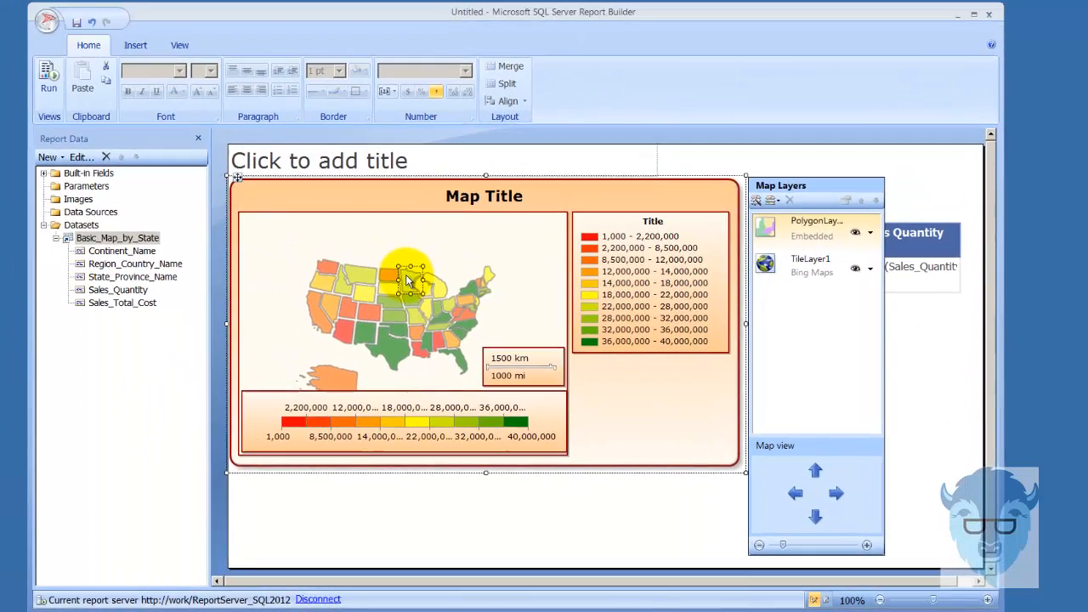
- Delete the Minnesota polygon from the map and check the map in the report preview
{"action": "right_click", "coordinate": [201, 181]}
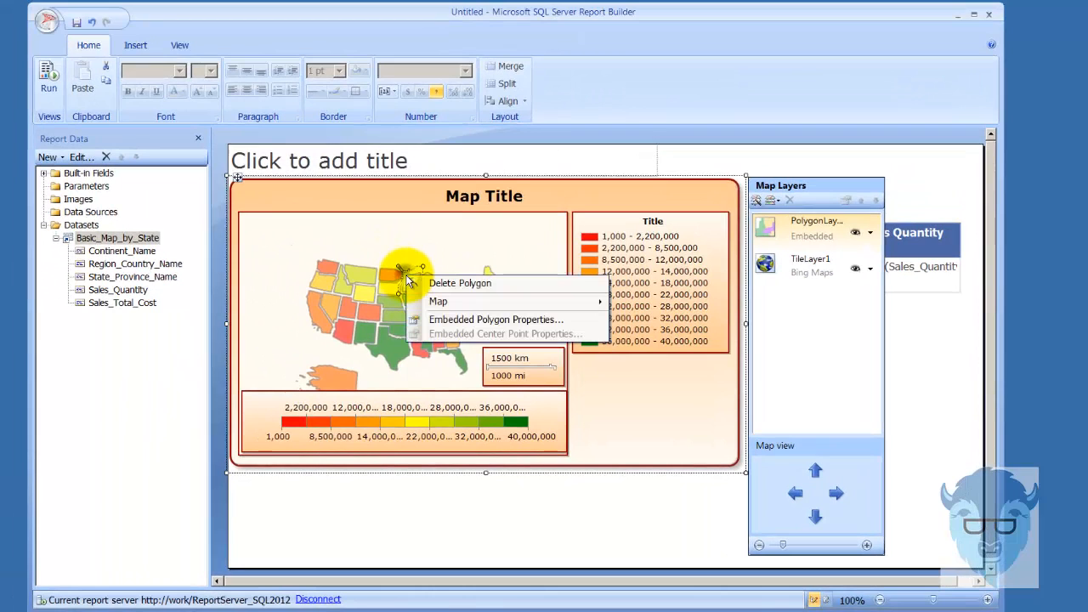
{"action": "left_click", "coordinate": [450, 283]}
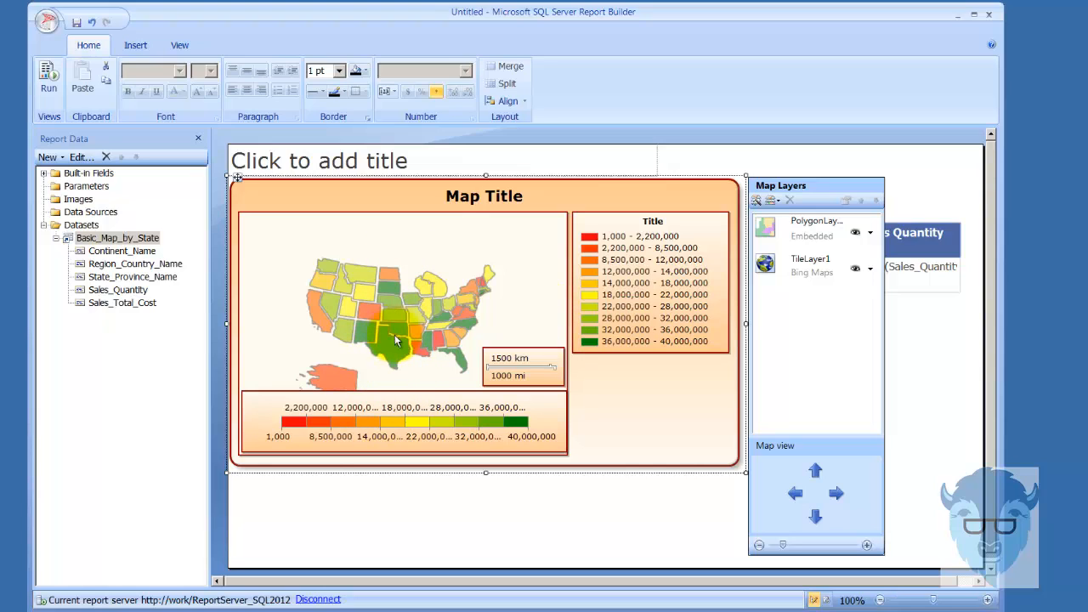
{"action": "left_click", "coordinate": [49, 75]}
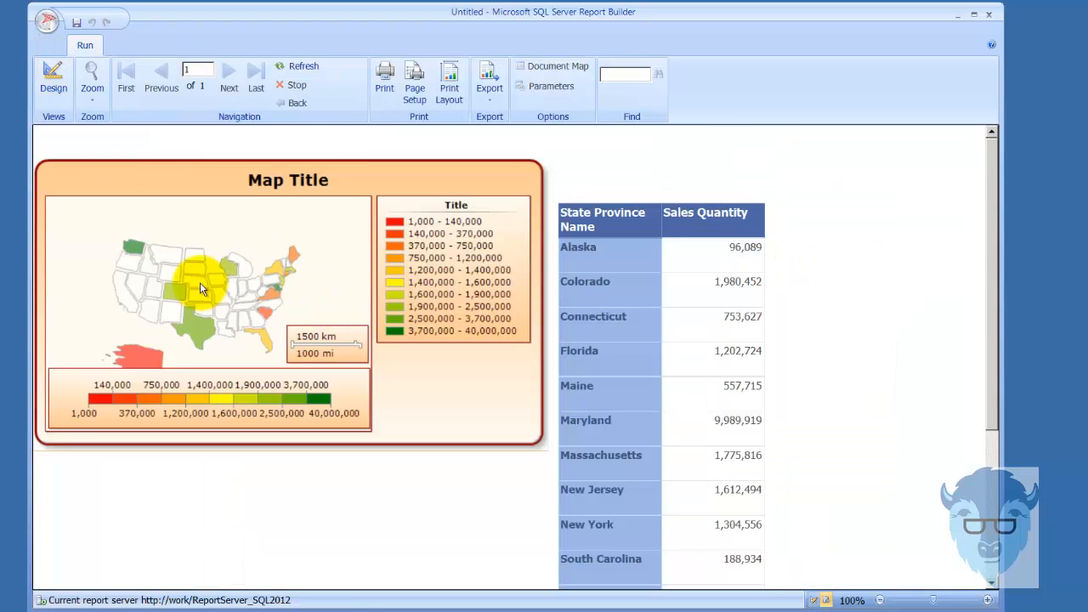
{"action": "left_click", "coordinate": [45, 77]}
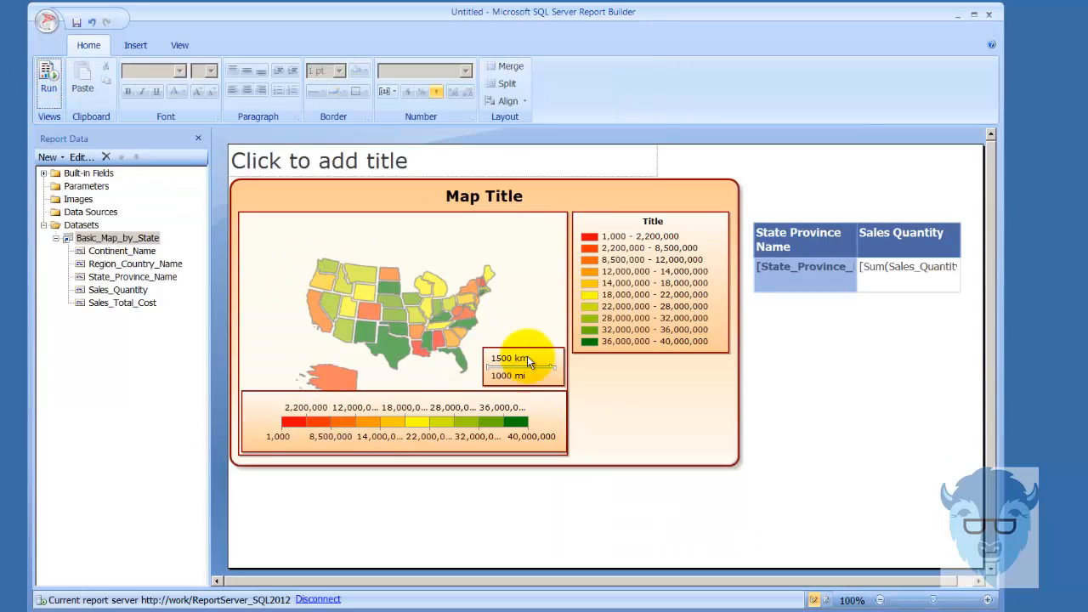
- Delete the Utah and Pennsylvania polygons from the map
{"action": "right_click", "coordinate": [355, 311]}
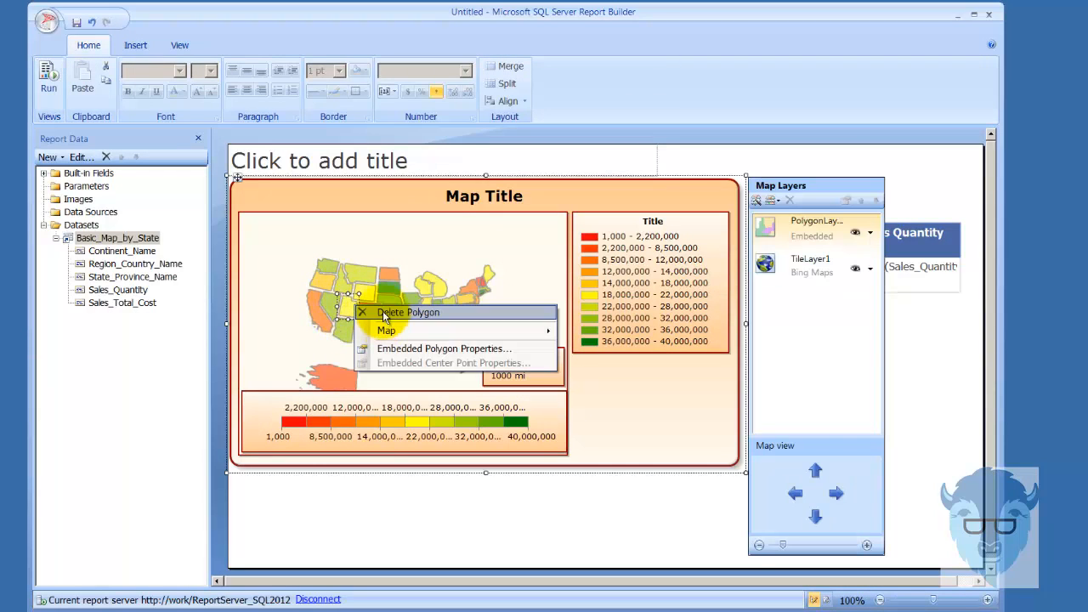
{"action": "left_click", "coordinate": [383, 311]}
{"action": "right_click", "coordinate": [459, 298]}
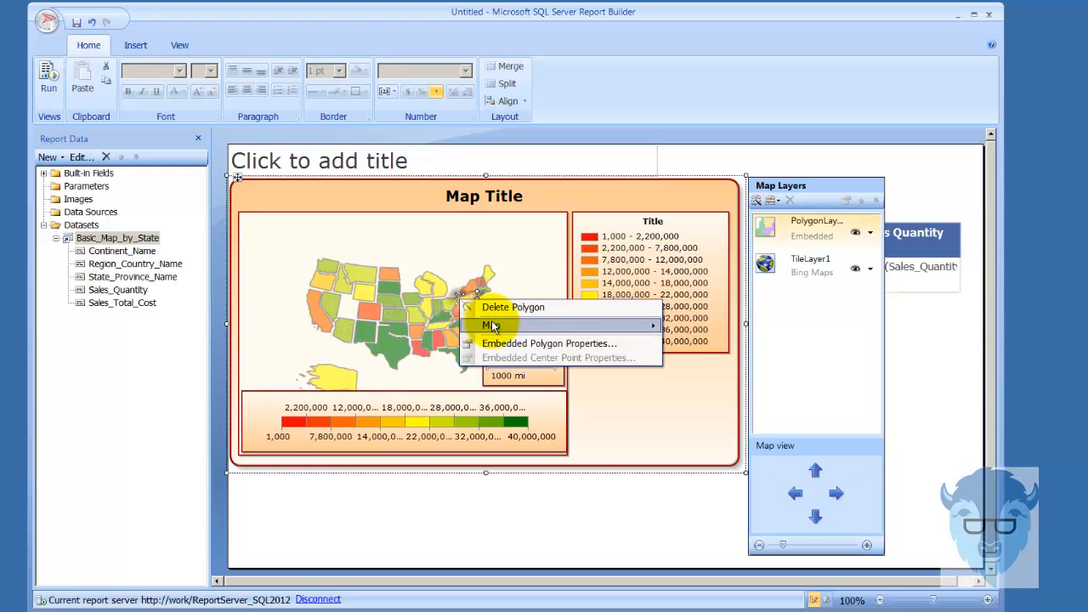
{"action": "left_click", "coordinate": [496, 304]}
- Run the report to examine the map with the deleted states missing, and return to the design view
{"action": "left_click", "coordinate": [43, 74]}
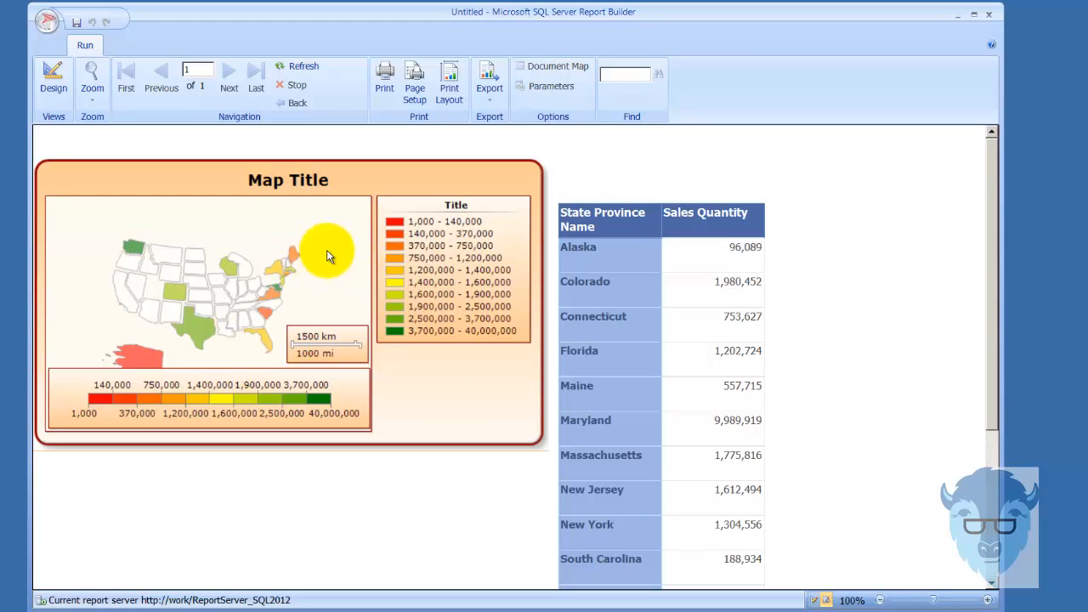
{"action": "left_click", "coordinate": [49, 90]}
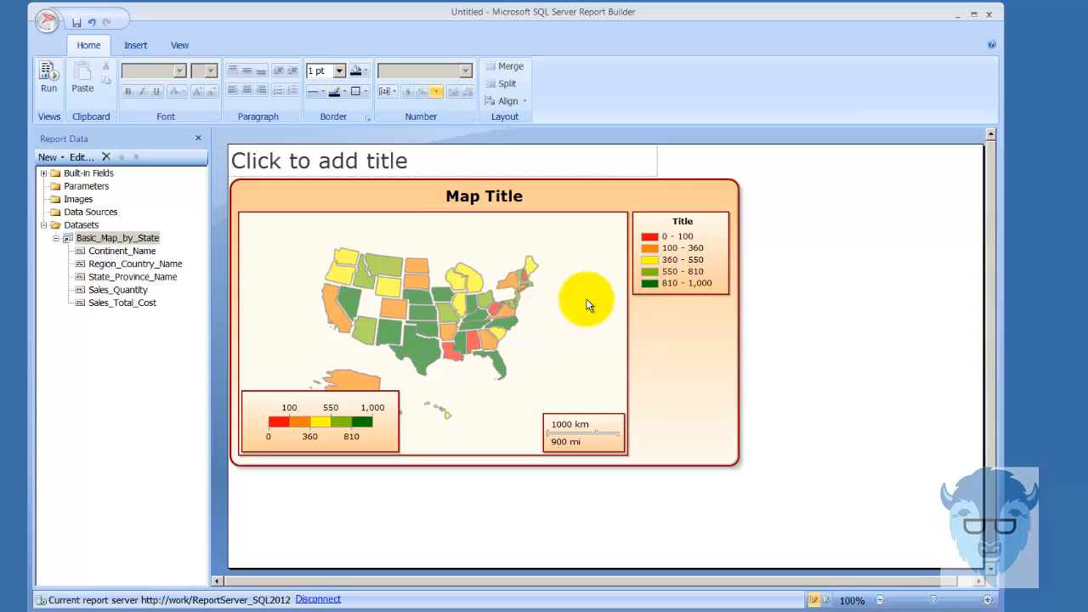
{"action": "left_click", "coordinate": [46, 81]}
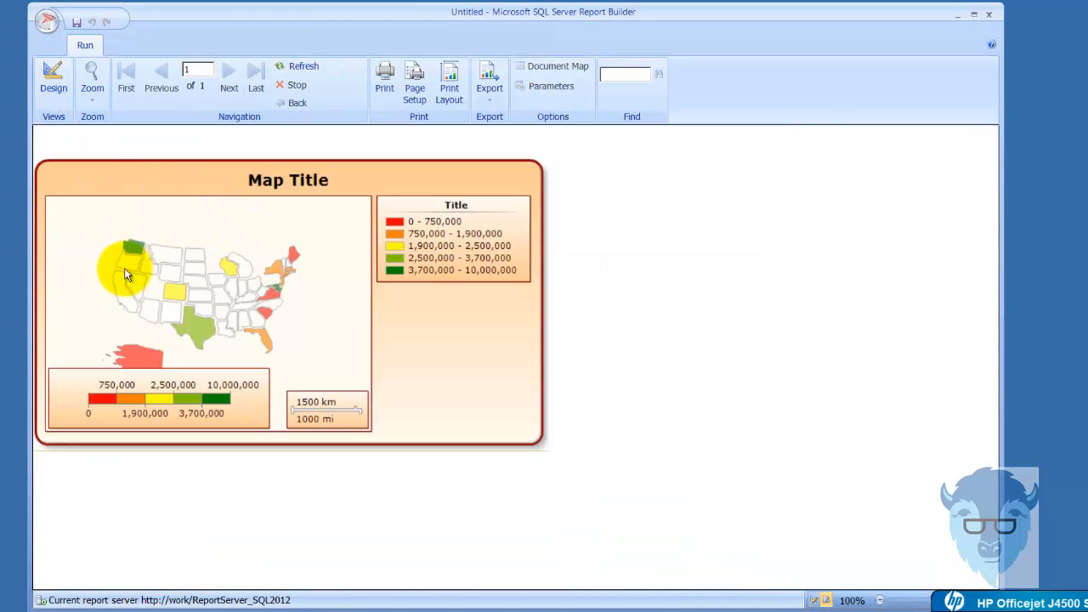
{"action": "left_click", "coordinate": [65, 90]}
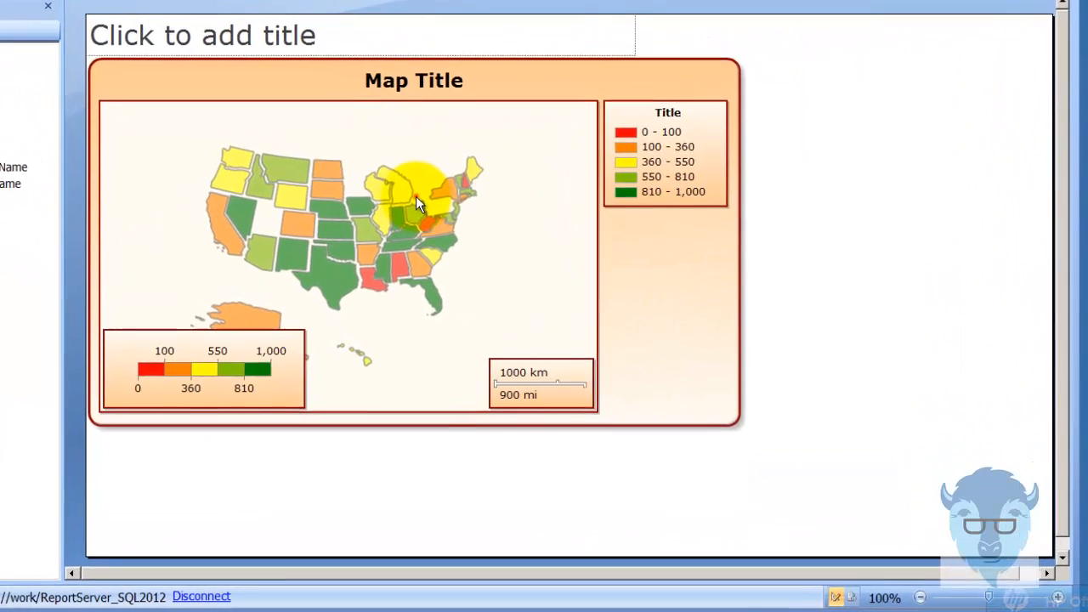
- Review the layer types that can be added to the map, and reselect the map viewport
{"action": "left_click", "coordinate": [415, 196]}
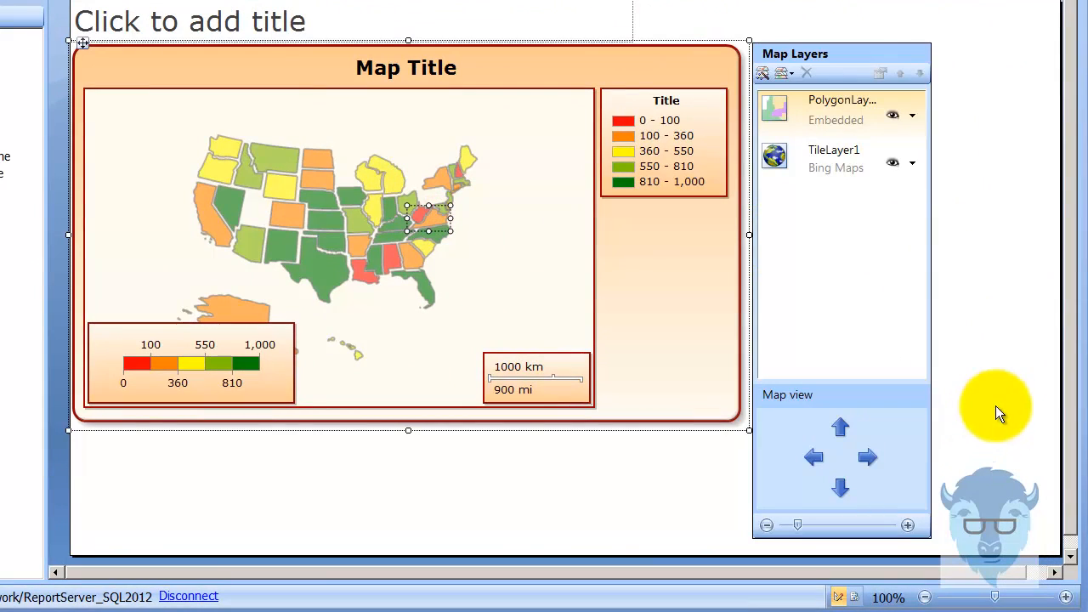
{"action": "left_click", "coordinate": [783, 77]}
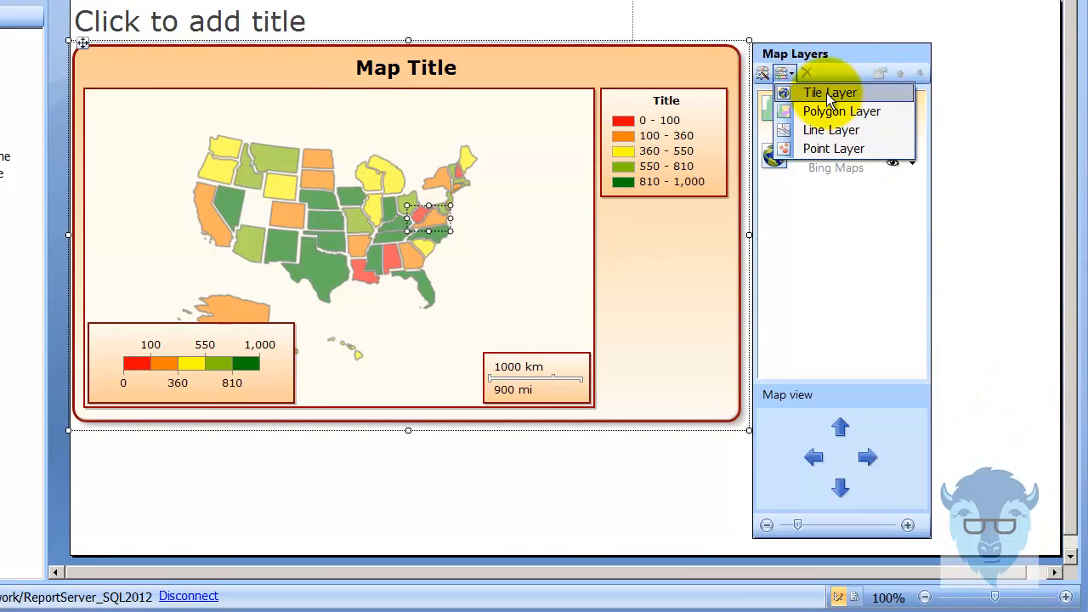
{"action": "left_click", "coordinate": [1012, 179]}
{"action": "left_click", "coordinate": [1012, 180]}
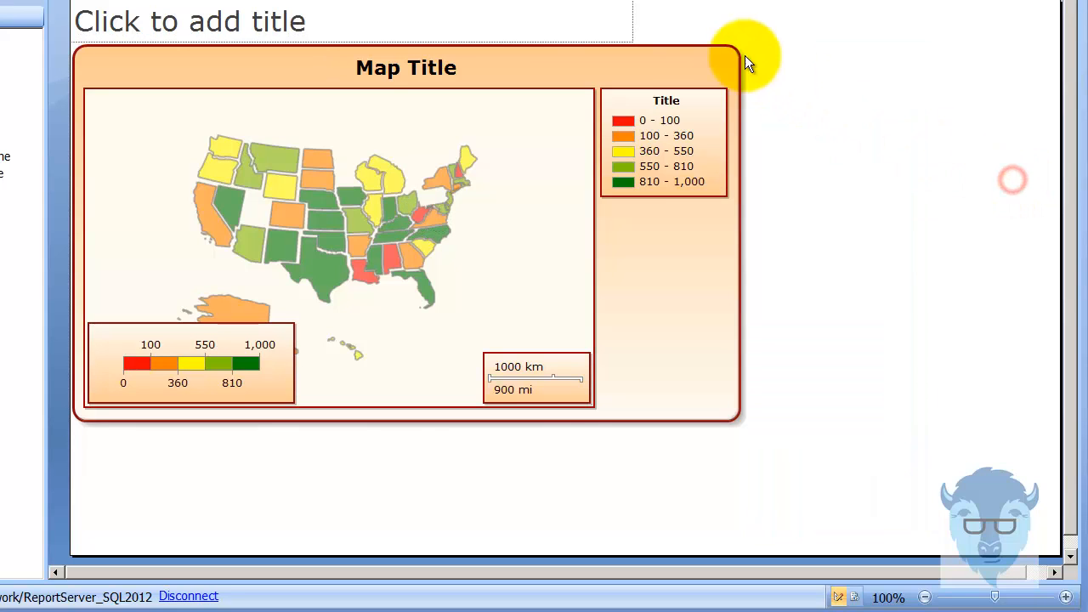
{"action": "left_click", "coordinate": [499, 163]}
{"action": "left_click", "coordinate": [544, 125]}
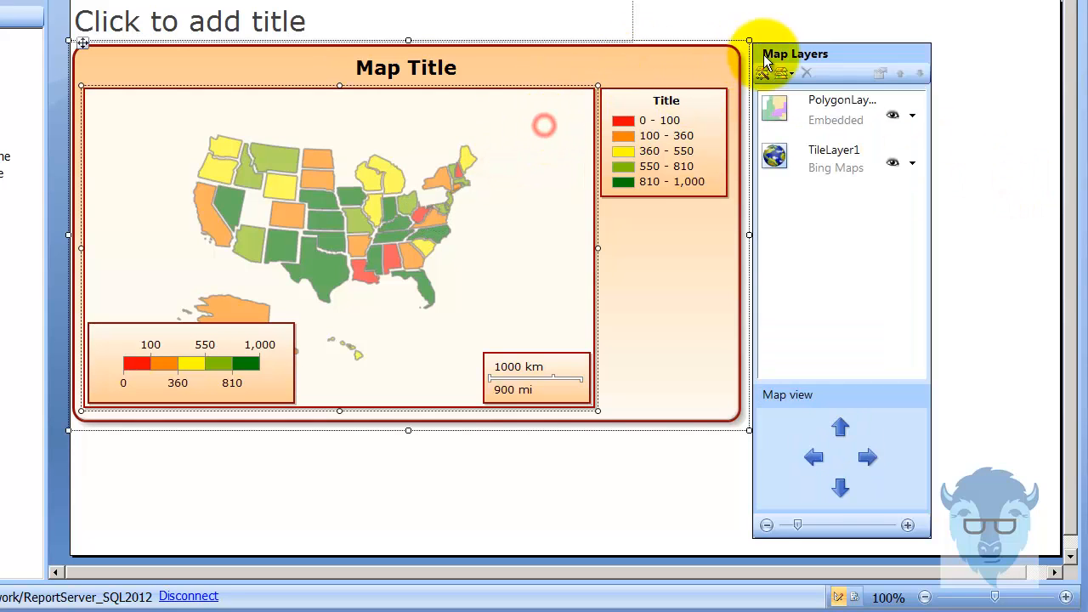
- Start a new map layer from the USA by State Exploded gallery map and choose Bubble Map as its visualization
{"action": "left_click", "coordinate": [765, 77]}
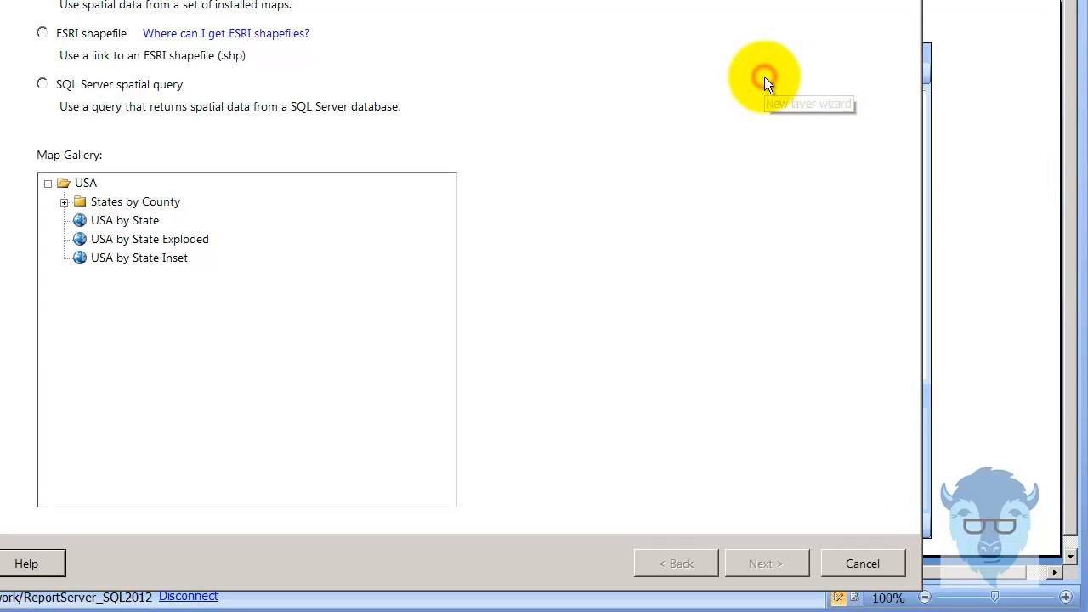
{"action": "left_click", "coordinate": [158, 238]}
{"action": "left_click", "coordinate": [753, 568]}
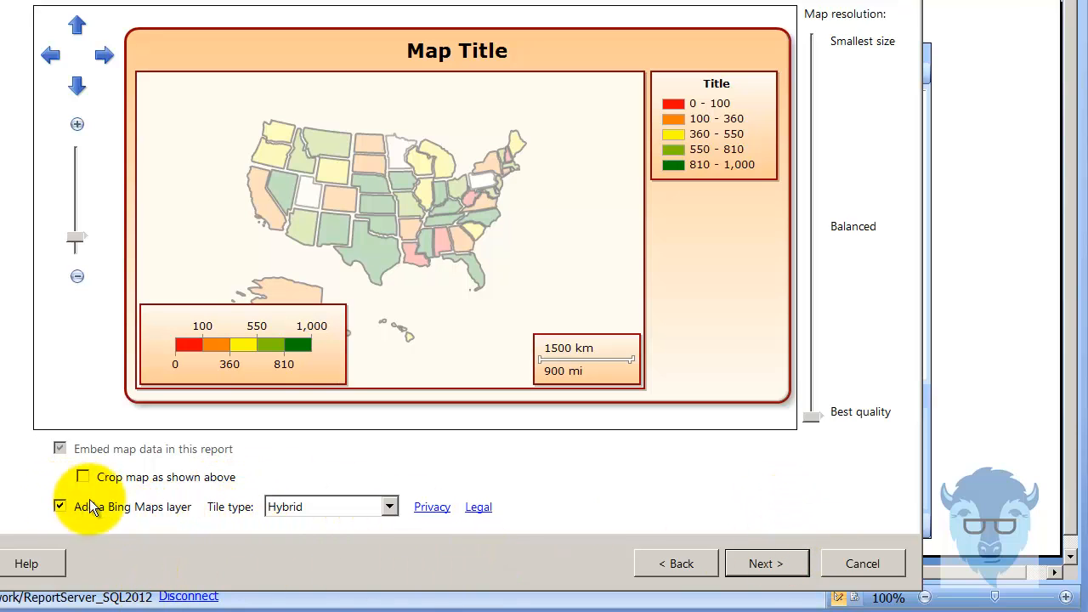
{"action": "left_click", "coordinate": [748, 561]}
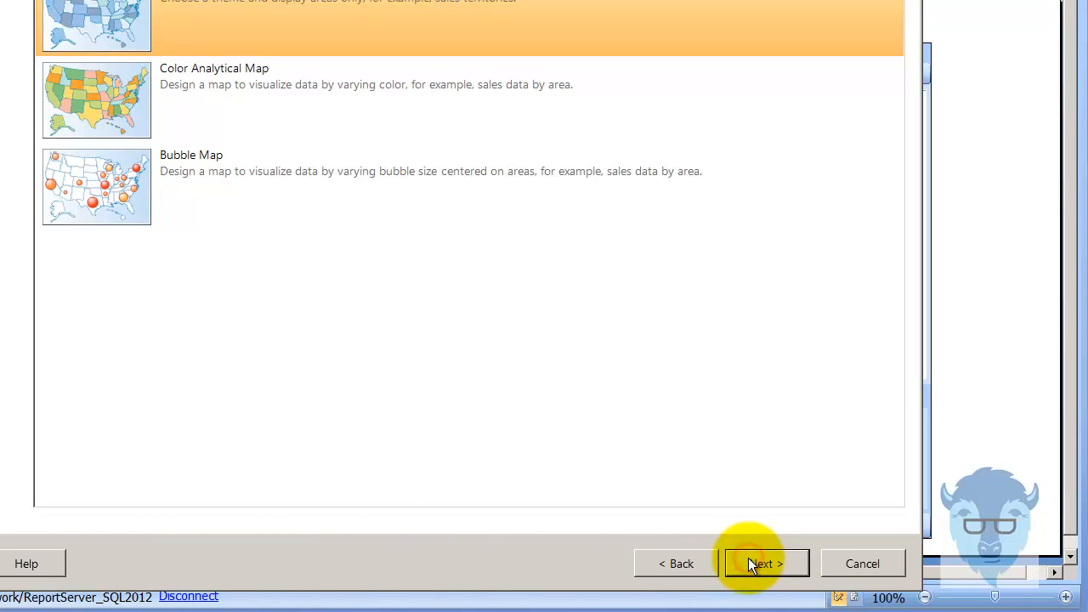
{"action": "left_click", "coordinate": [152, 86]}
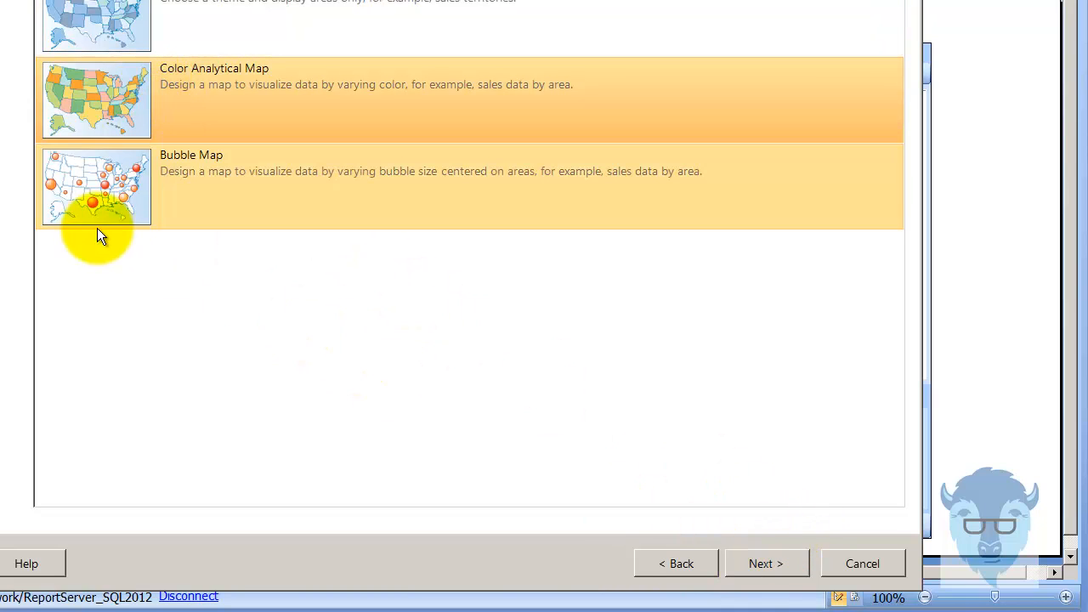
{"action": "left_click", "coordinate": [110, 197]}
{"action": "left_click", "coordinate": [762, 560]}
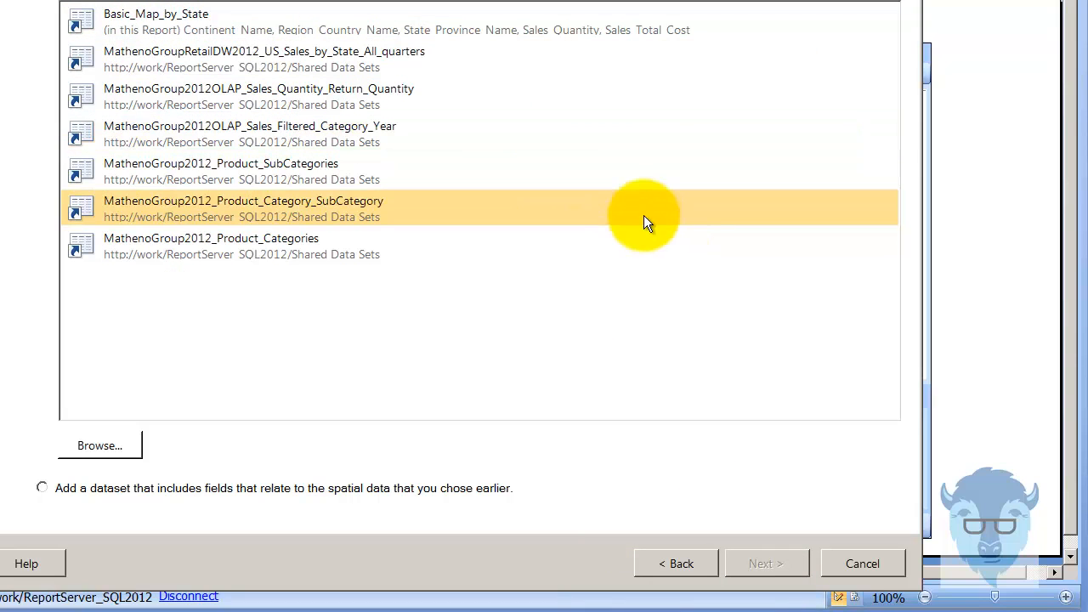
- Use the Basic_Map_by_State dataset for the layer and match STATENAME to the State_Province_Name field
{"action": "left_click", "coordinate": [126, 13]}
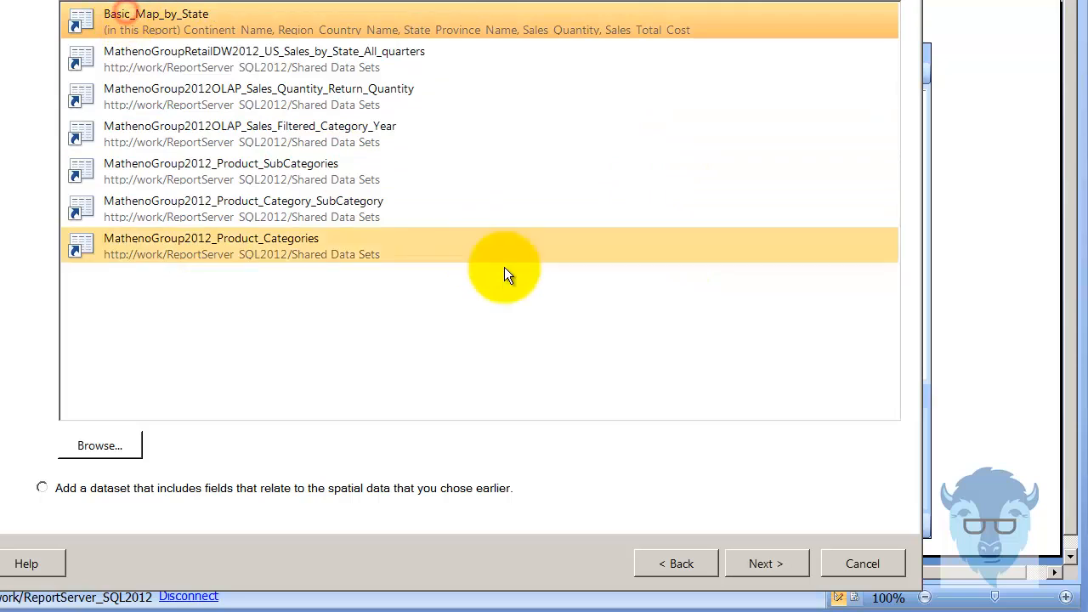
{"action": "left_click", "coordinate": [129, 19]}
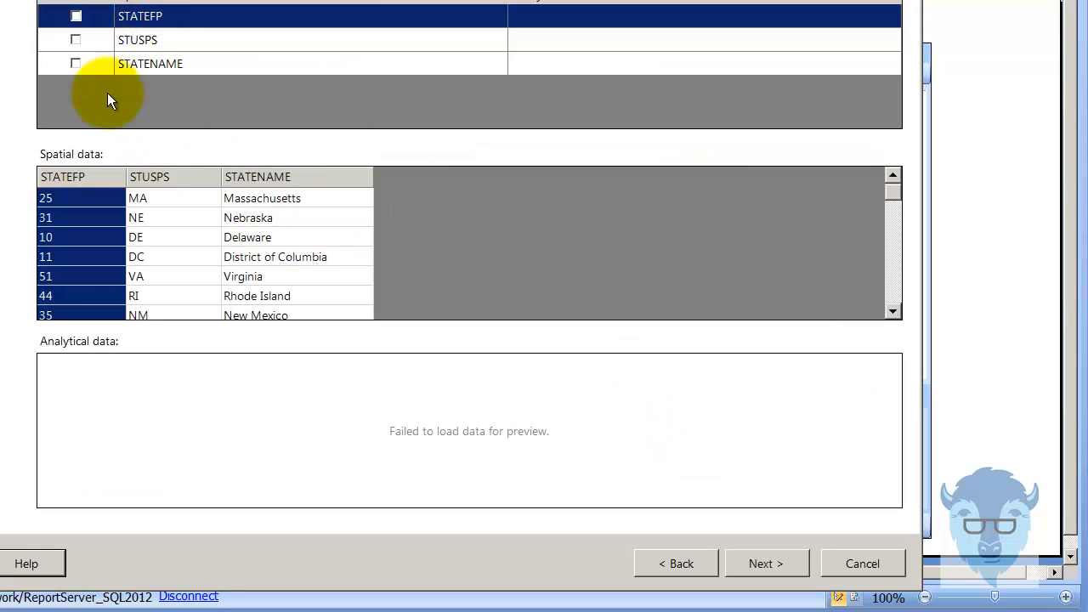
{"action": "left_click", "coordinate": [75, 63]}
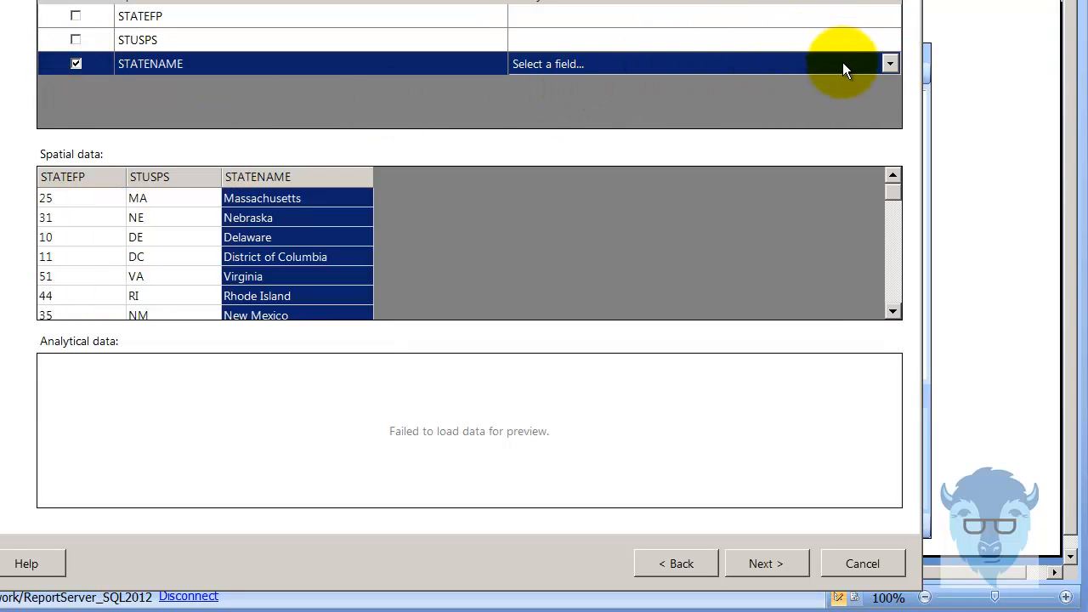
{"action": "left_click", "coordinate": [890, 64]}
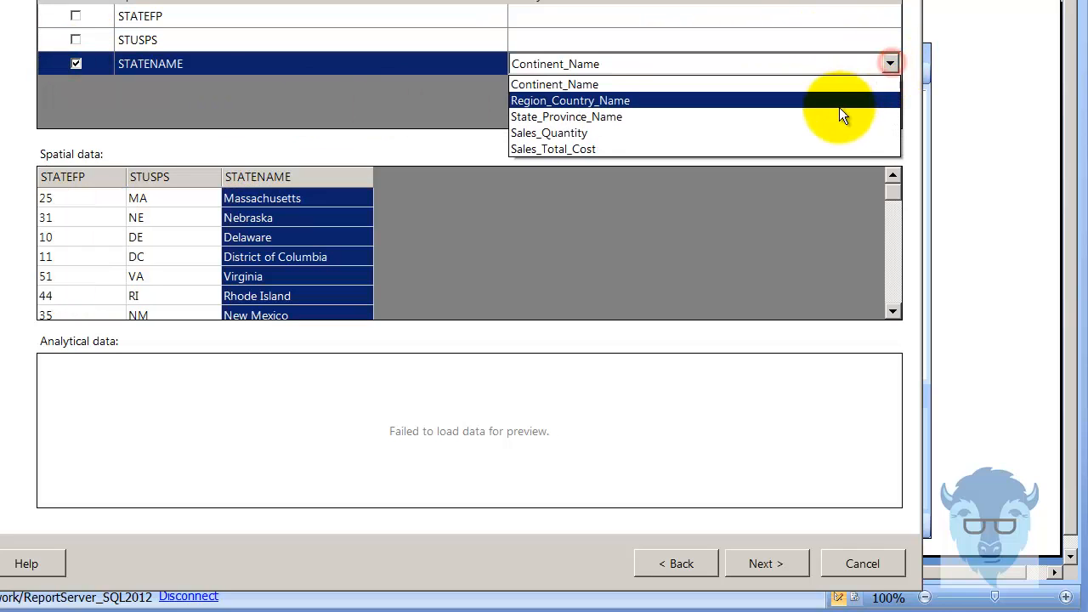
{"action": "left_click", "coordinate": [783, 119]}
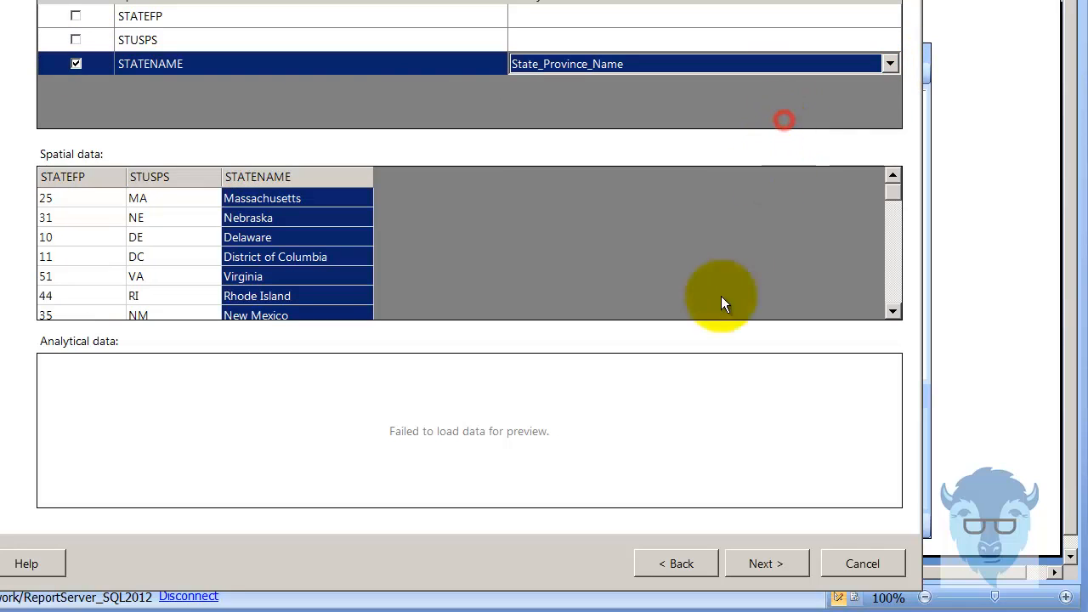
{"action": "left_click", "coordinate": [765, 565]}
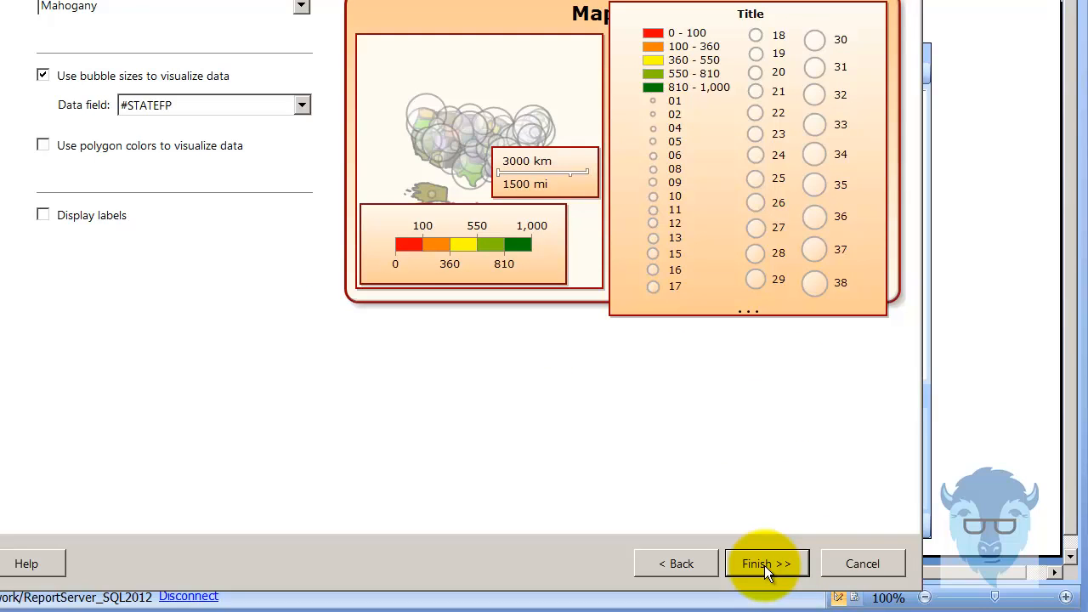
- Size the bubbles by [Count(Sales_Quantity)] and finish creating the layer
{"action": "left_click", "coordinate": [302, 104]}
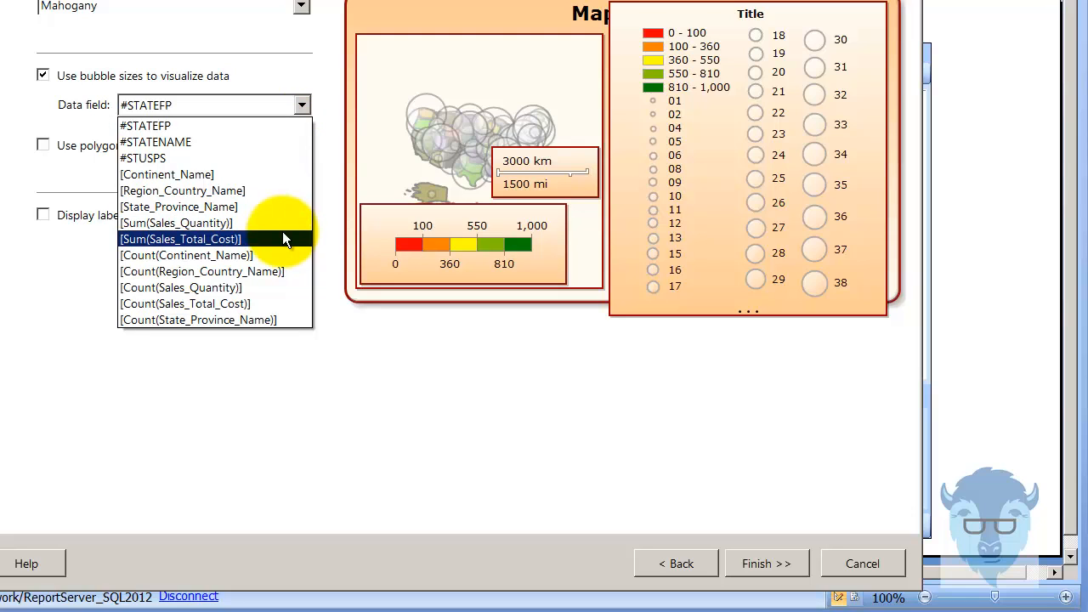
{"action": "left_click", "coordinate": [281, 290]}
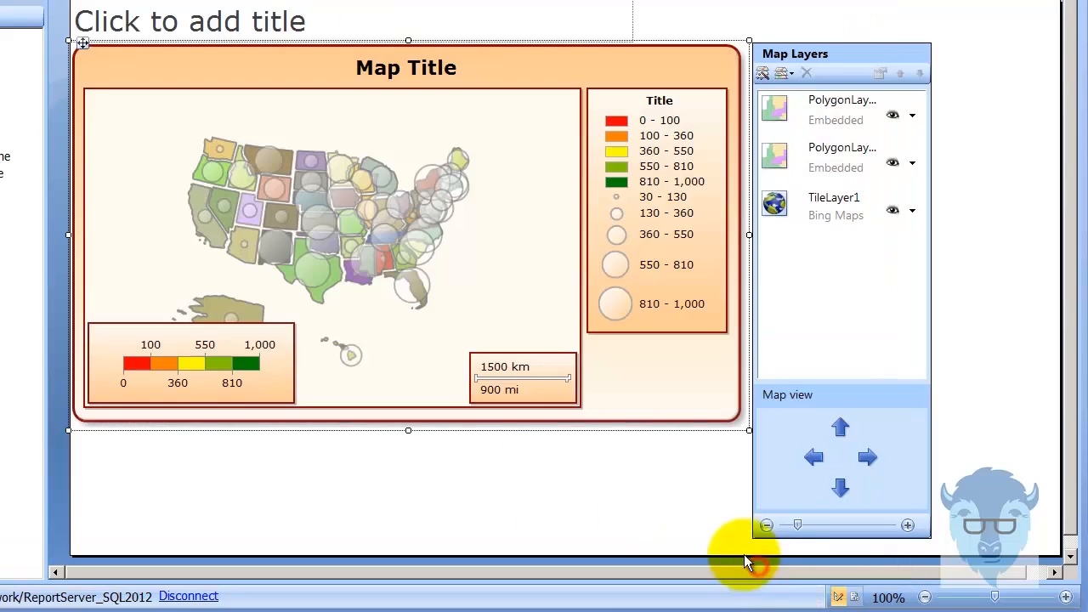
{"action": "left_click", "coordinate": [758, 566]}
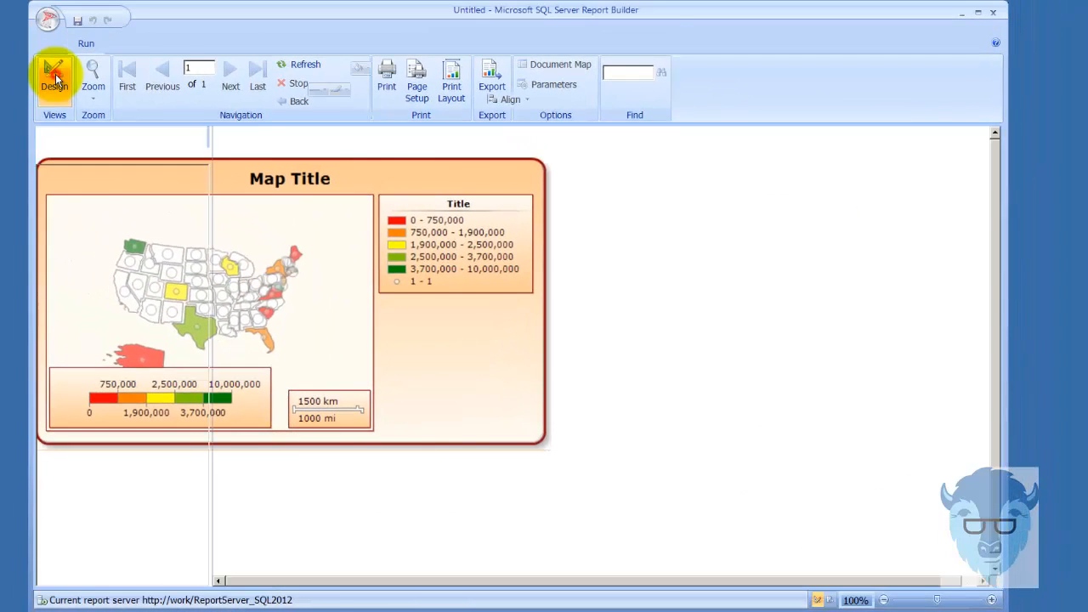
- Check the bubble map in the report preview, return to the design view, and review the map legend's options
{"action": "left_click", "coordinate": [41, 67]}
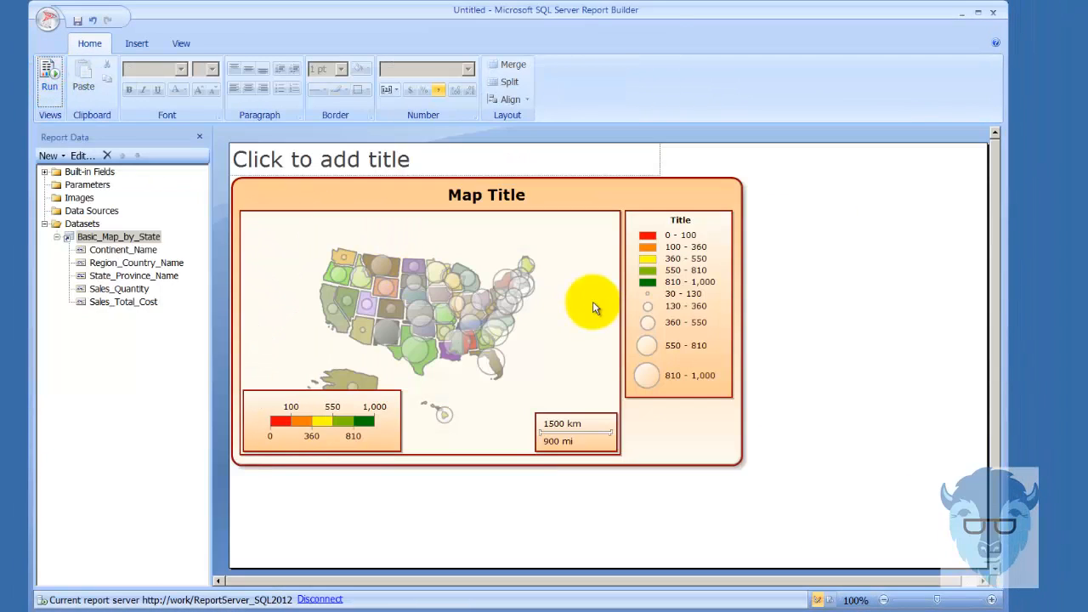
{"action": "left_click", "coordinate": [715, 346]}
{"action": "left_click", "coordinate": [694, 332]}
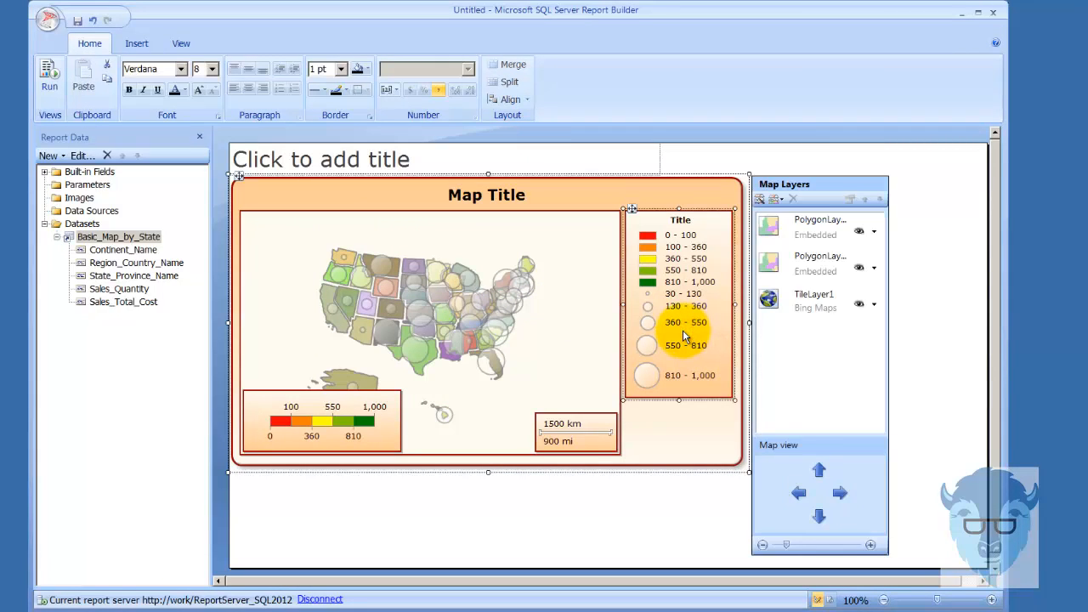
{"action": "right_click", "coordinate": [685, 337]}
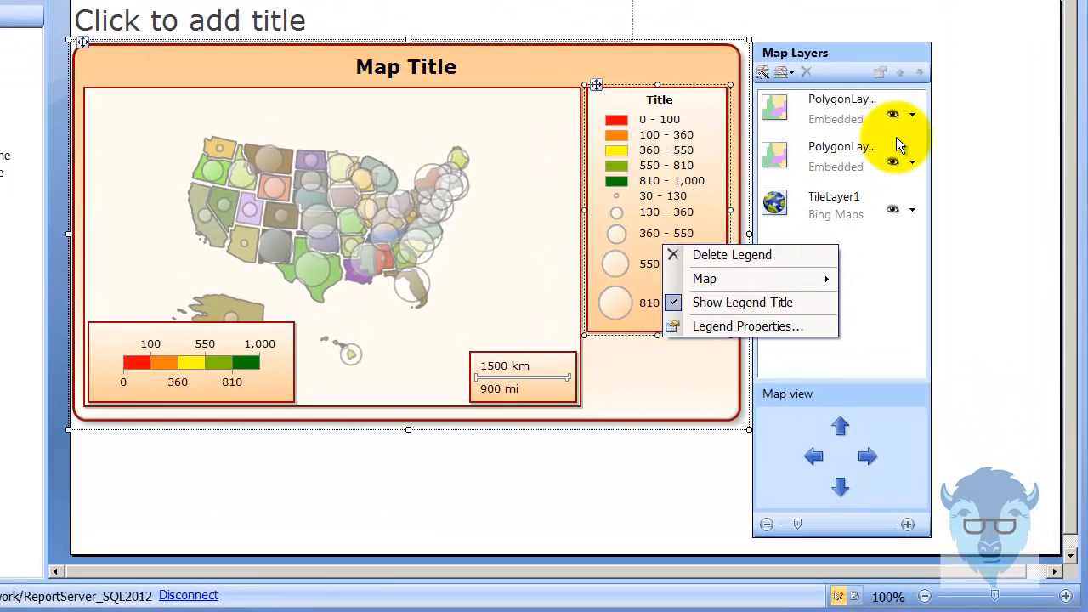
{"action": "left_click", "coordinate": [999, 110]}
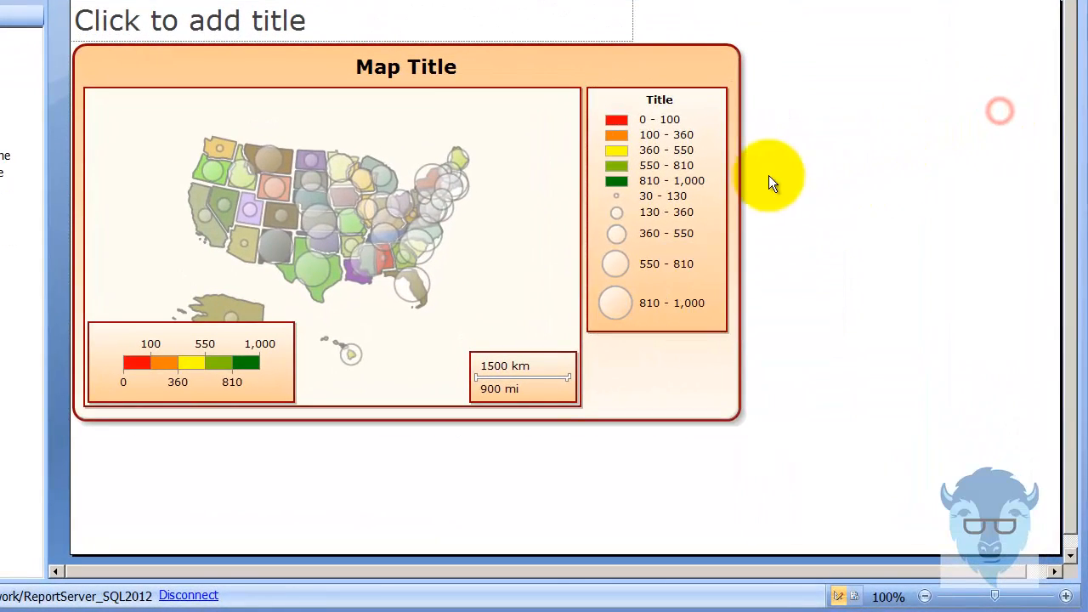
- Increase the number of distribution subranges in the center point size rule of the uppermost polygon layer
{"action": "left_click", "coordinate": [660, 212]}
{"action": "left_click", "coordinate": [543, 209]}
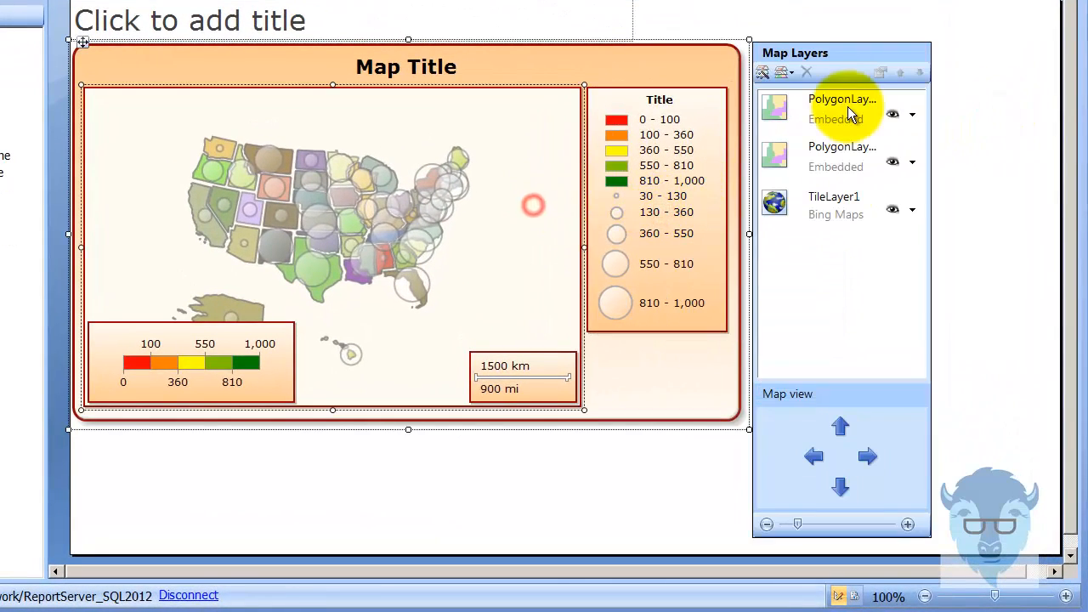
{"action": "left_click", "coordinate": [912, 116]}
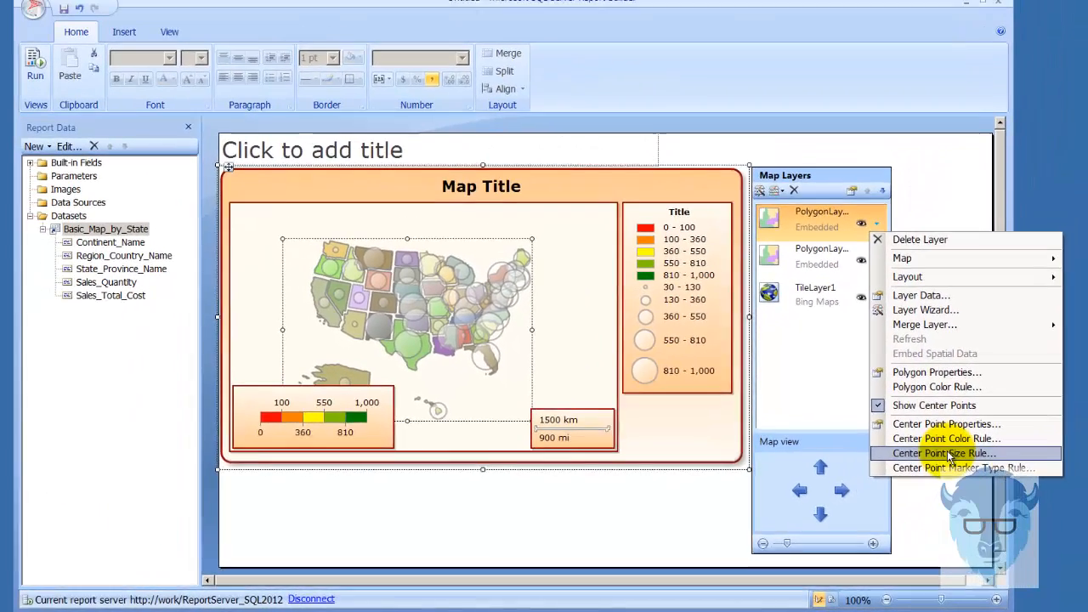
{"action": "left_click", "coordinate": [1002, 408]}
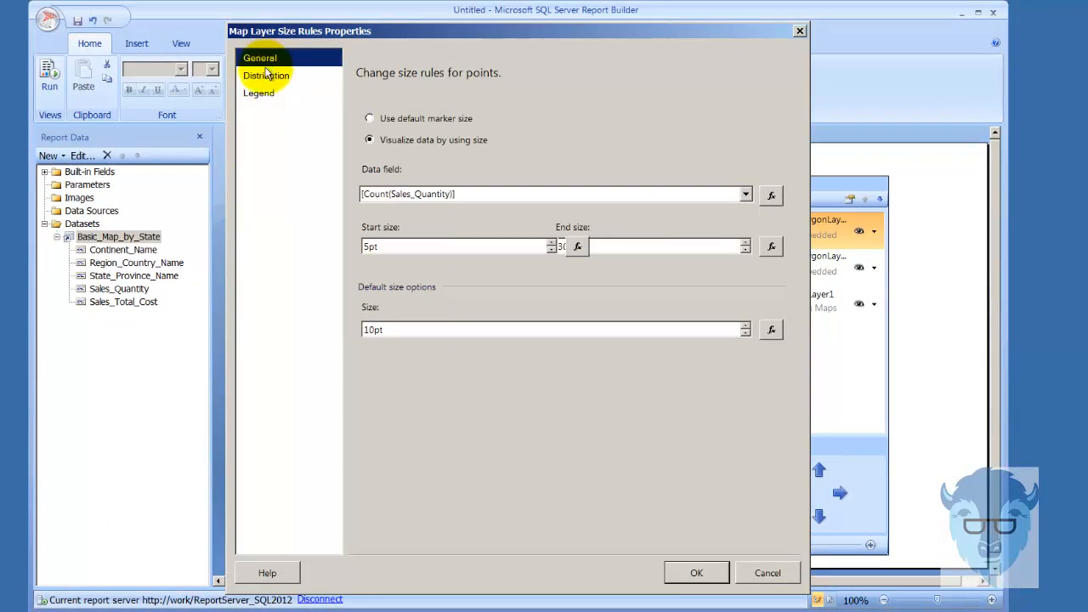
{"action": "left_click", "coordinate": [266, 74]}
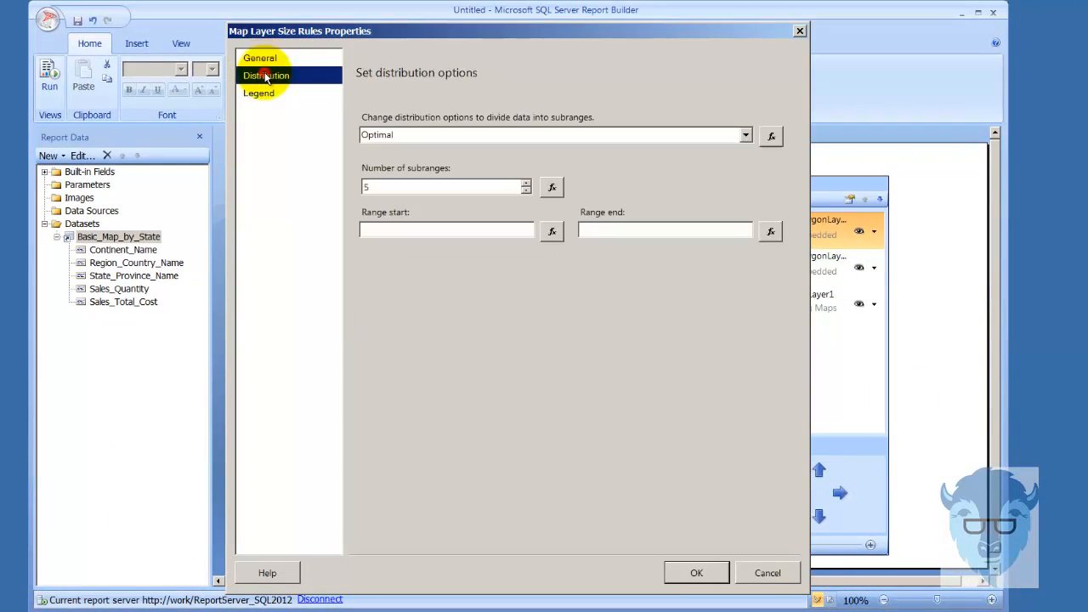
{"action": "double_click", "coordinate": [376, 187]}
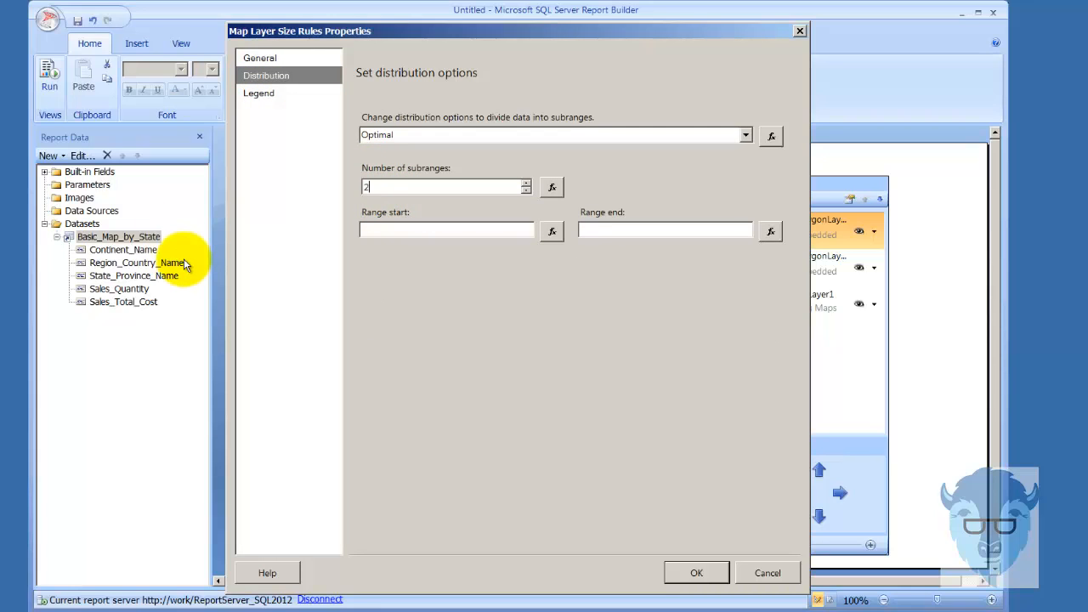
{"action": "left_click", "coordinate": [680, 575]}
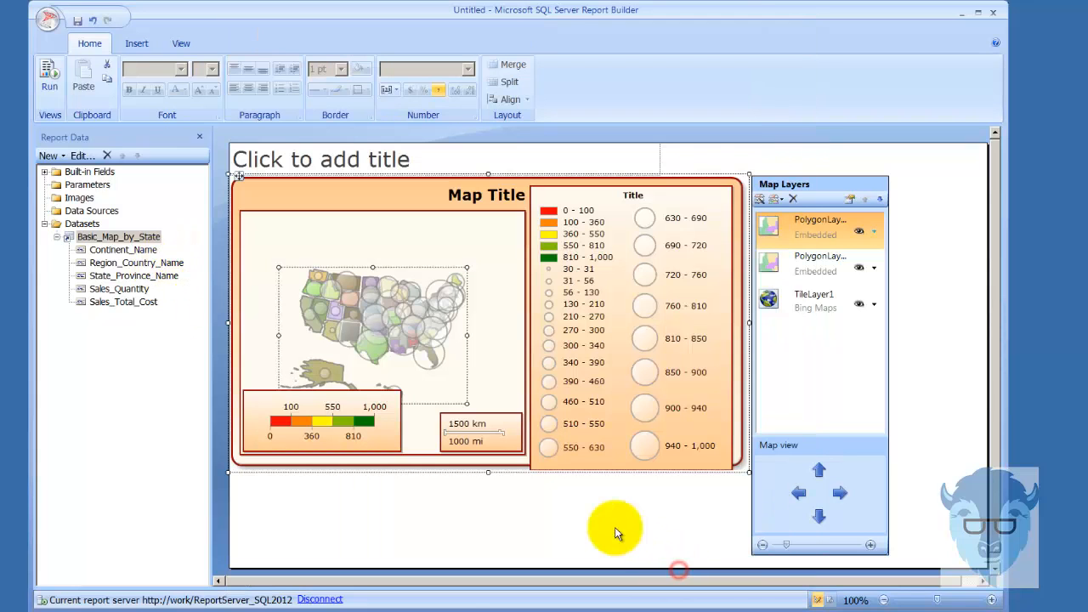
- Run the report, examine the map's center points at 200% zoom, and return to the design view
{"action": "left_click", "coordinate": [53, 85]}
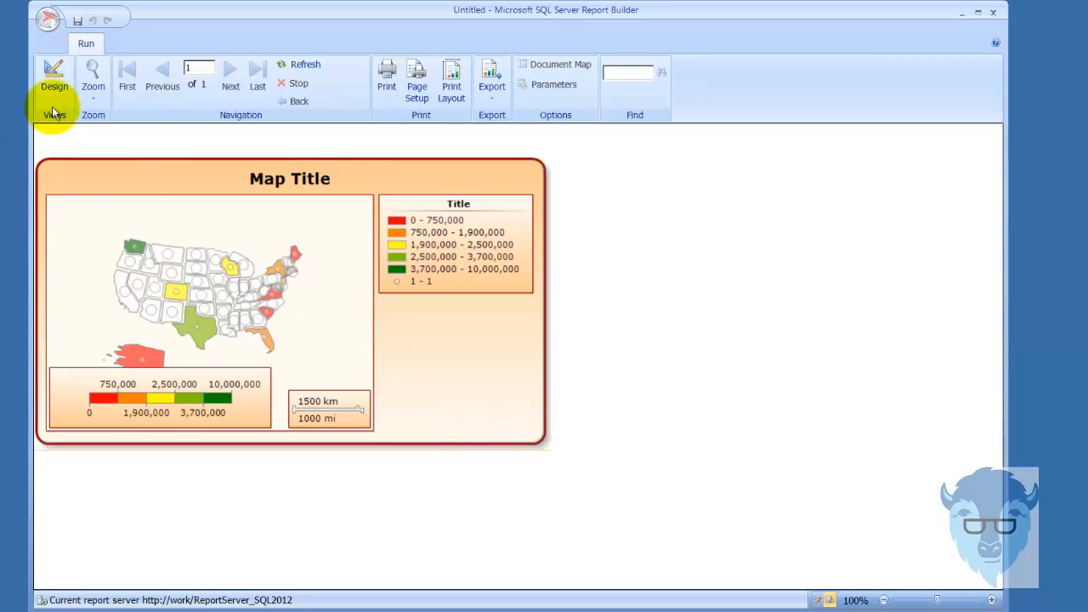
{"action": "left_click", "coordinate": [95, 70]}
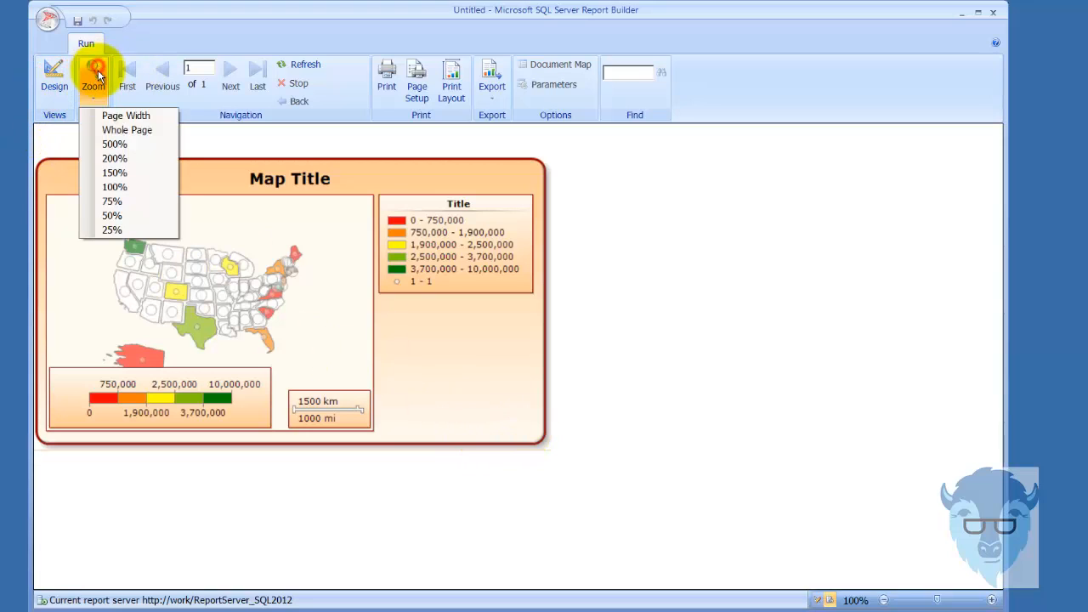
{"action": "left_click", "coordinate": [118, 153]}
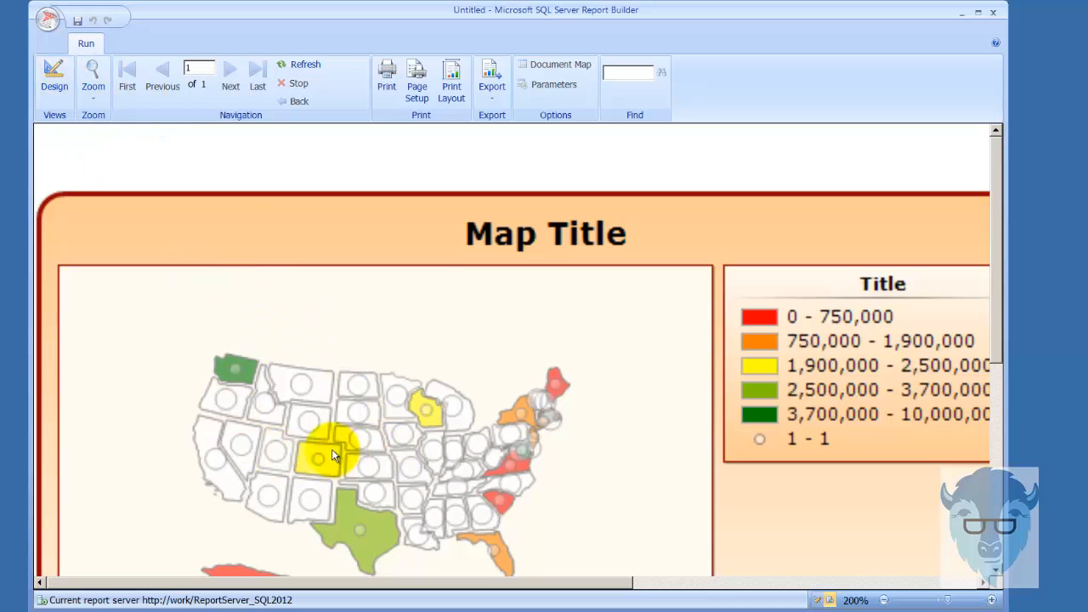
{"action": "left_click", "coordinate": [48, 78]}
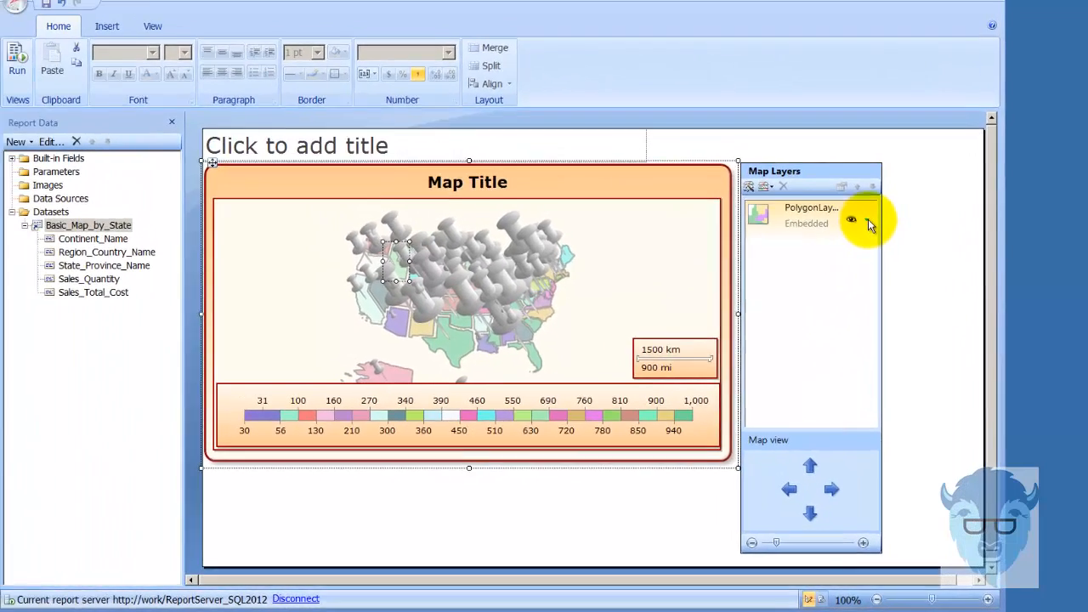
- Review the data field, palette and distribution settings of the polygon layer's color rule without changing them
{"action": "left_click", "coordinate": [820, 146]}
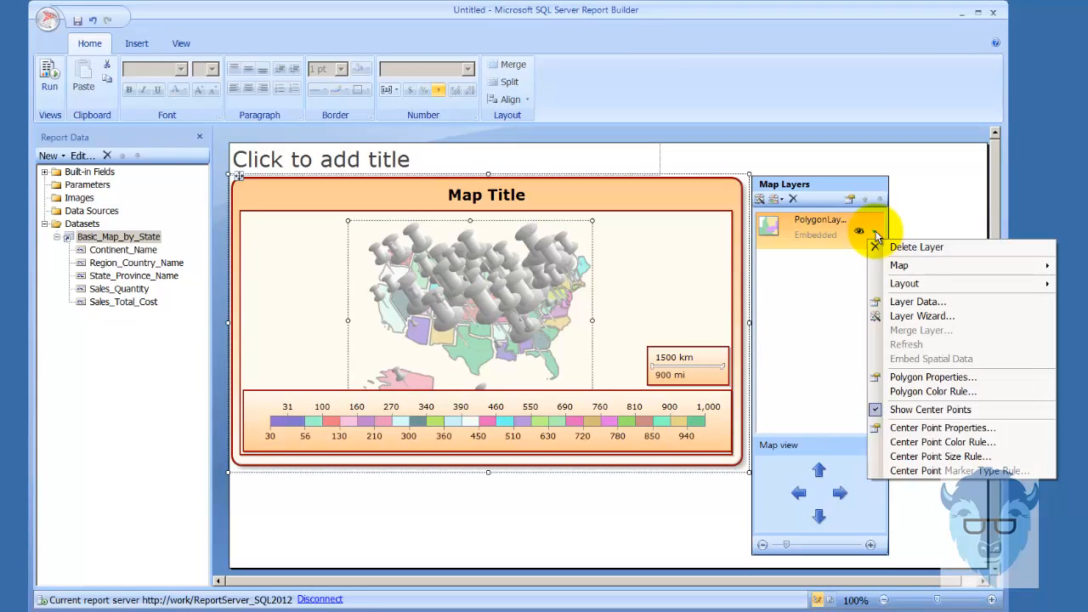
{"action": "left_click", "coordinate": [974, 391]}
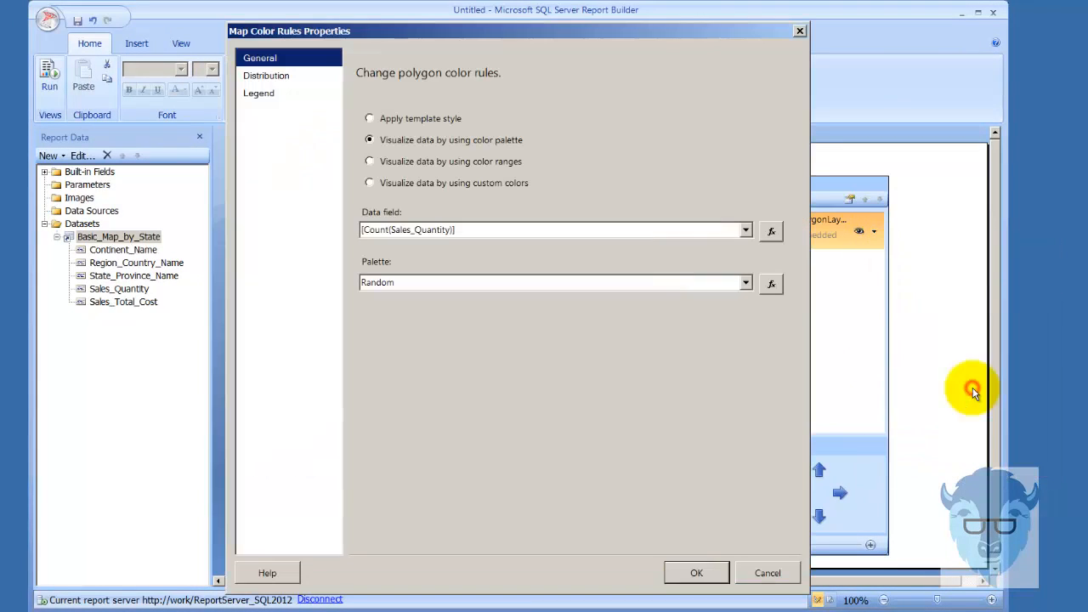
{"action": "left_click", "coordinate": [266, 78]}
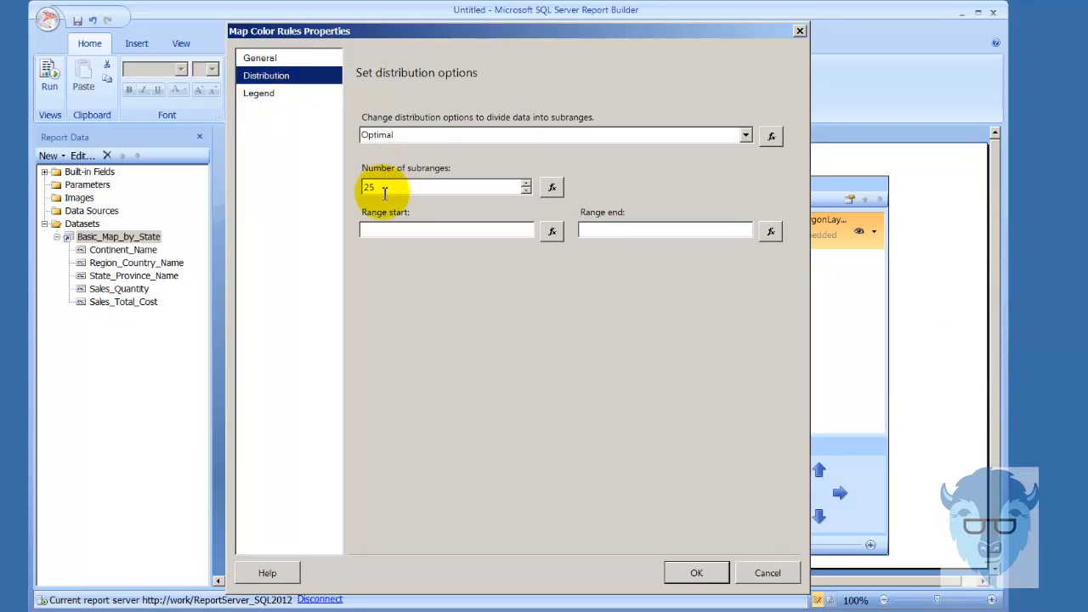
{"action": "left_click", "coordinate": [799, 30]}
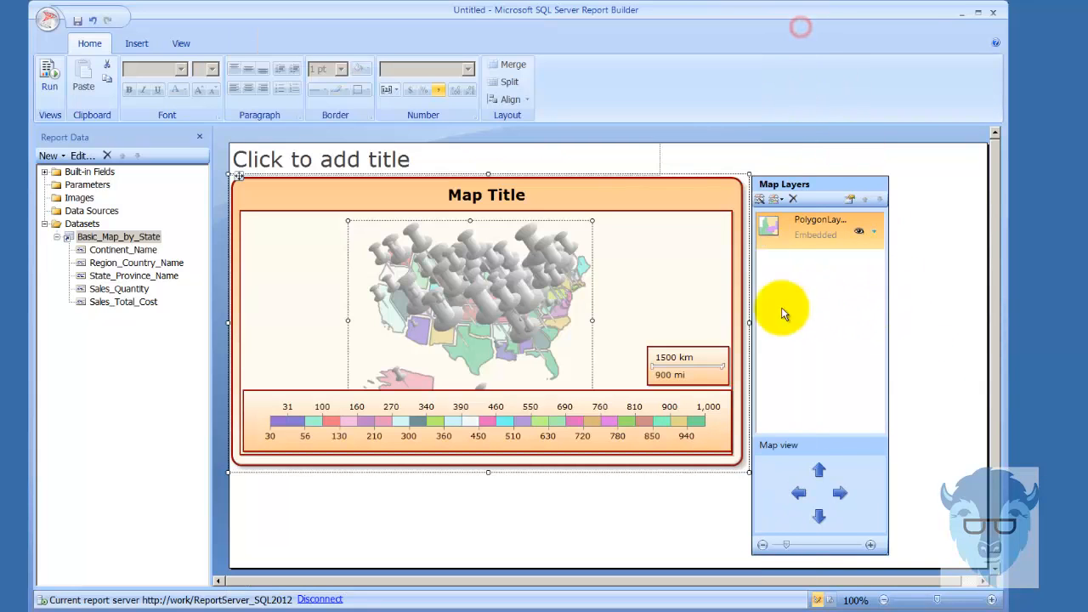
{"action": "left_click", "coordinate": [553, 282]}
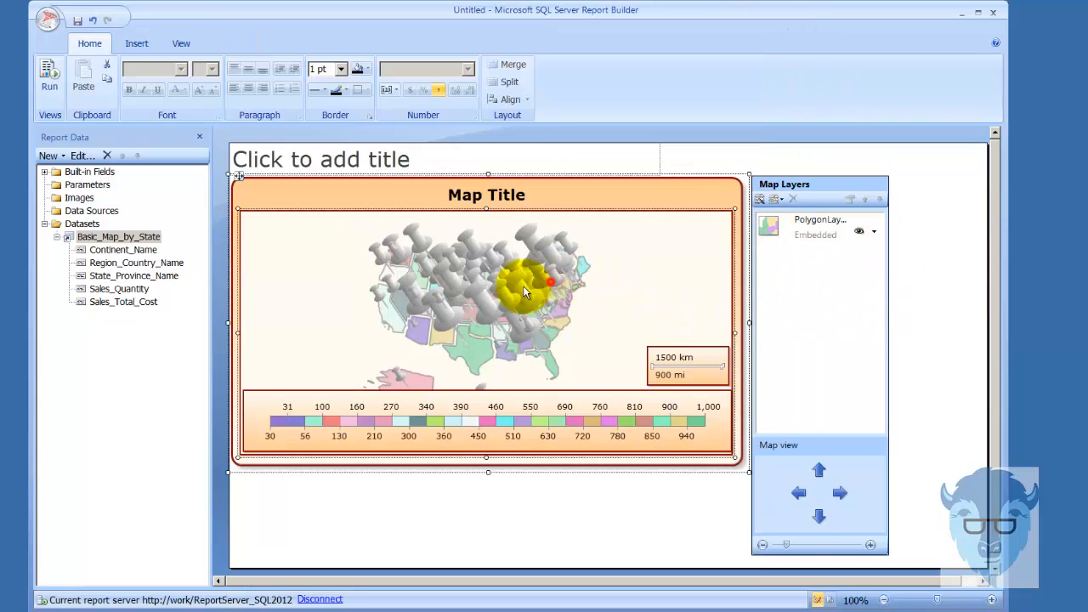
{"action": "left_click", "coordinate": [637, 287]}
{"action": "left_click", "coordinate": [617, 313]}
{"action": "left_click", "coordinate": [710, 275]}
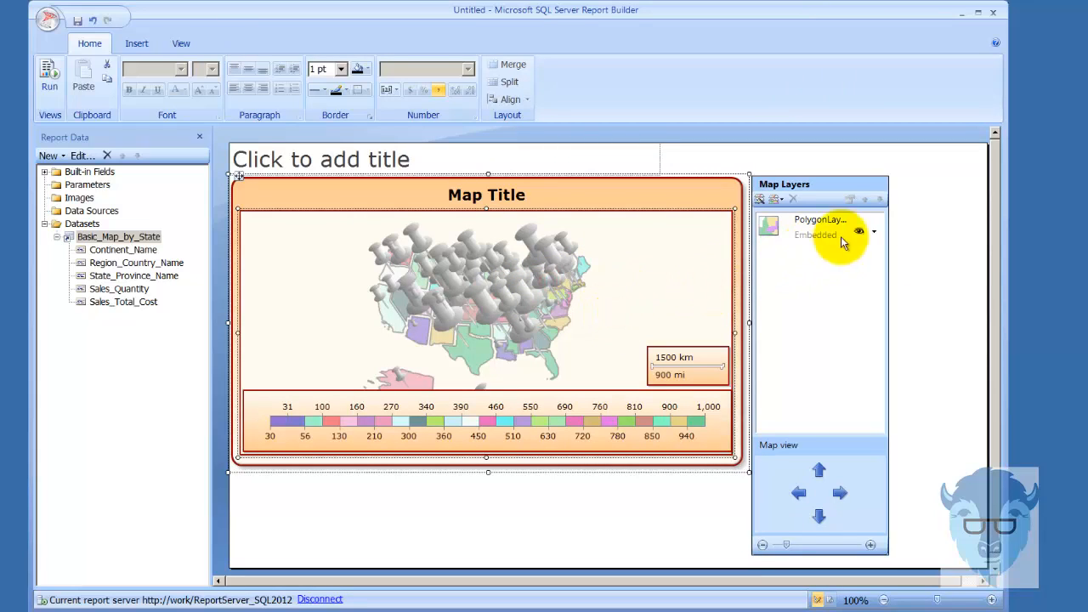
- Edit the number of distribution subranges in the polygon layer's center point size rule and apply the rule
{"action": "left_click", "coordinate": [874, 235]}
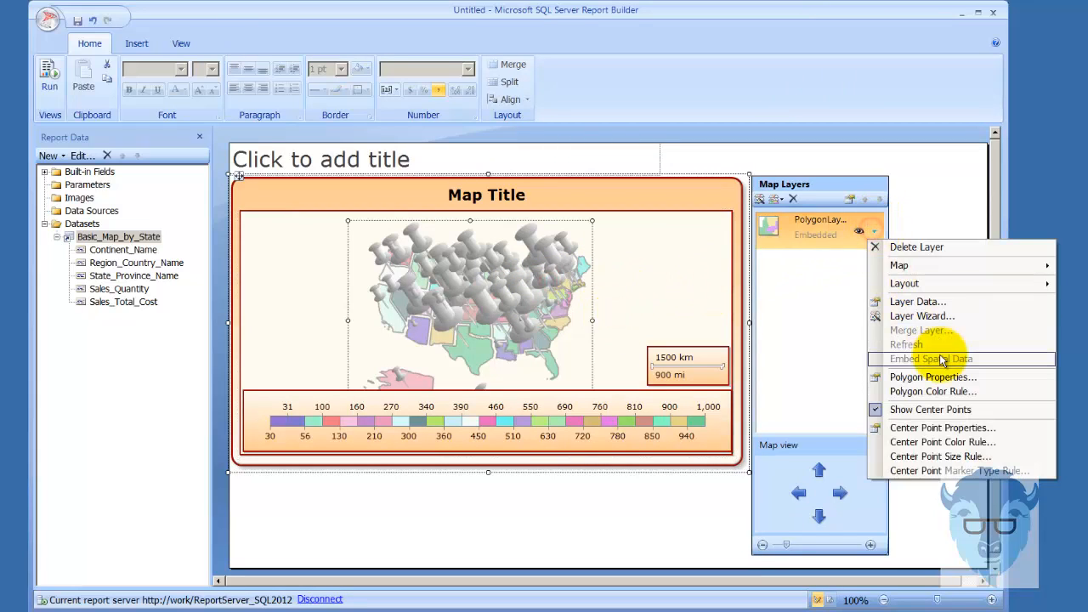
{"action": "left_click", "coordinate": [968, 459]}
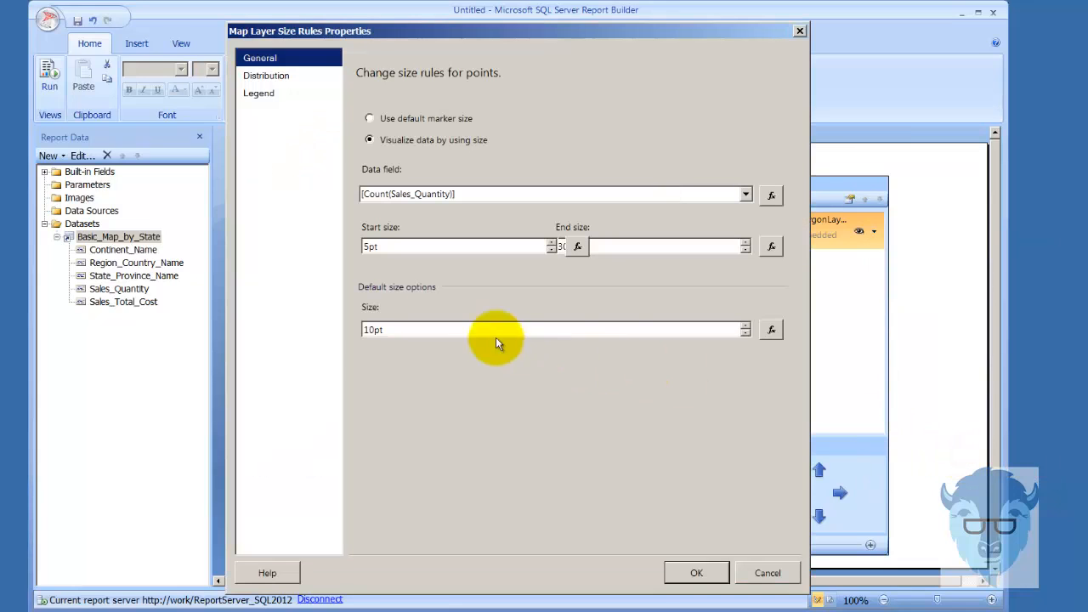
{"action": "left_click", "coordinate": [258, 77]}
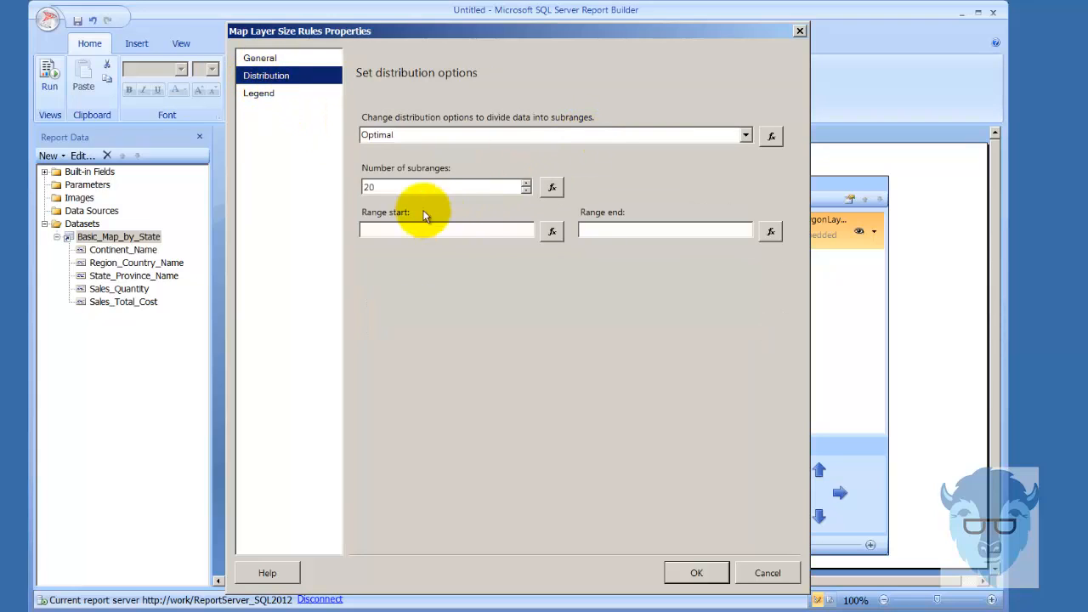
{"action": "double_click", "coordinate": [385, 186]}
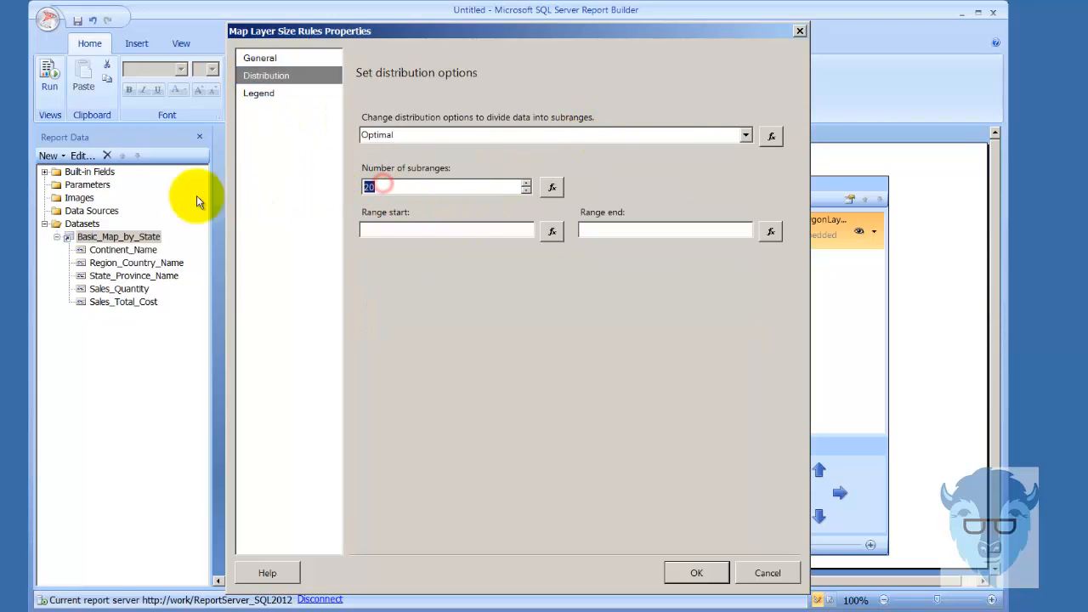
{"action": "left_click", "coordinate": [696, 572]}
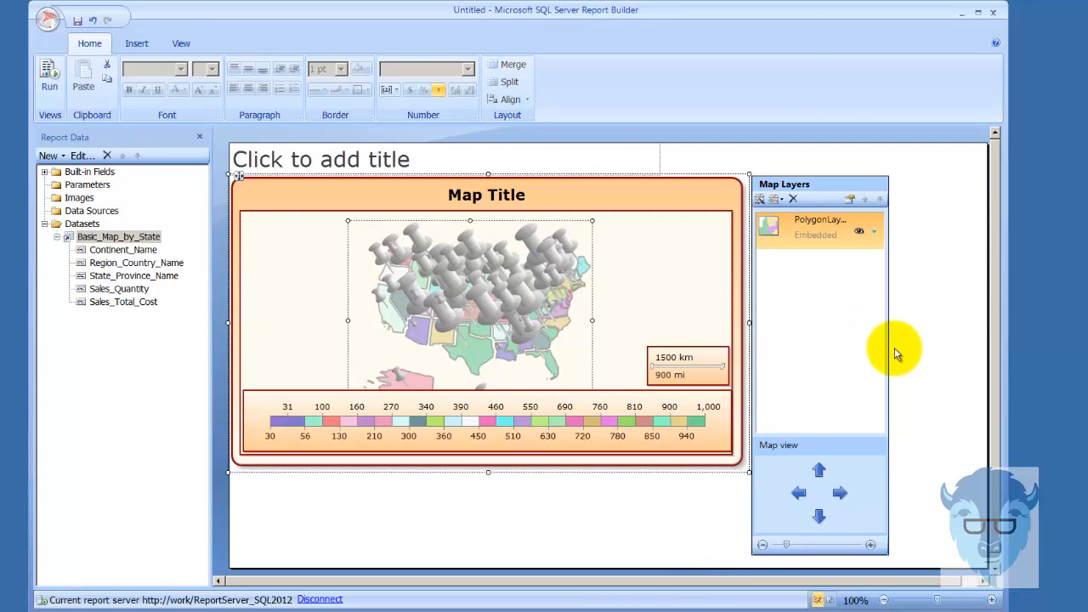
- Set the marker type of the polygon layer's center points to Triangle
{"action": "left_click", "coordinate": [873, 232]}
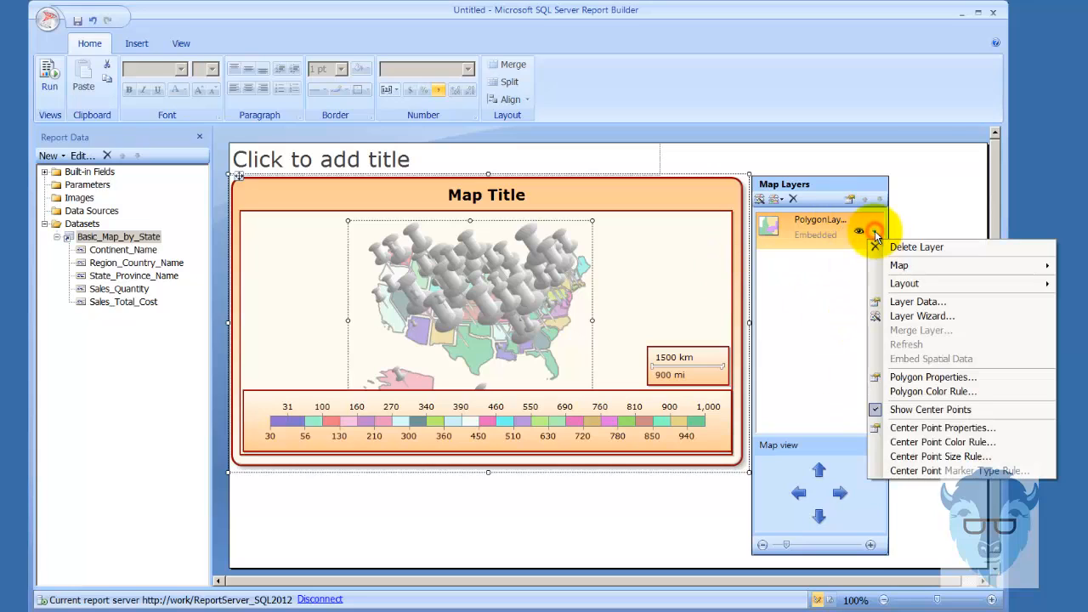
{"action": "left_click", "coordinate": [941, 429]}
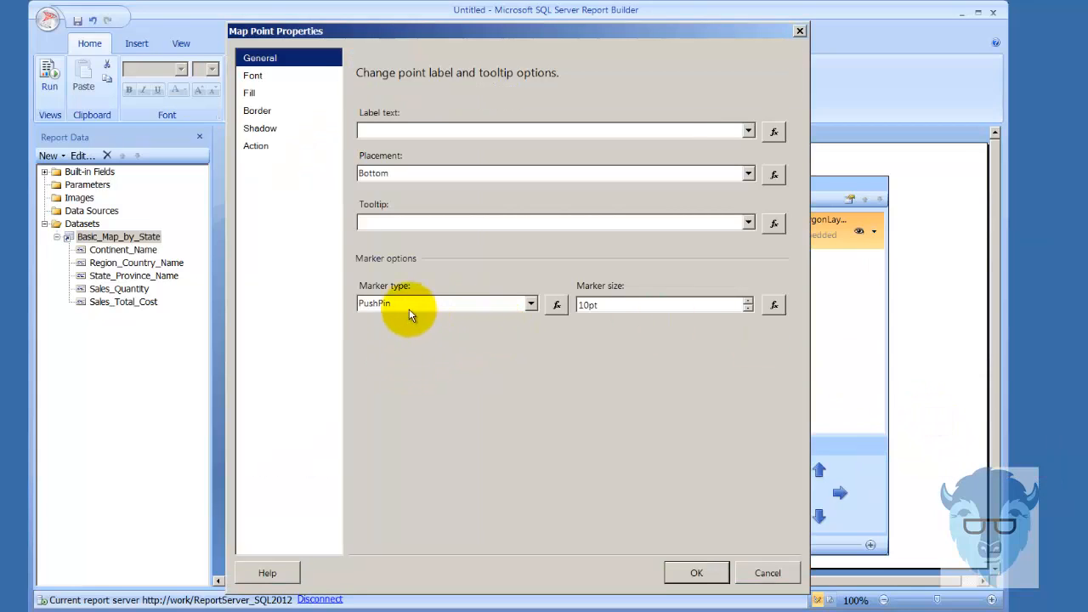
{"action": "left_click", "coordinate": [528, 304]}
{"action": "left_click", "coordinate": [513, 369]}
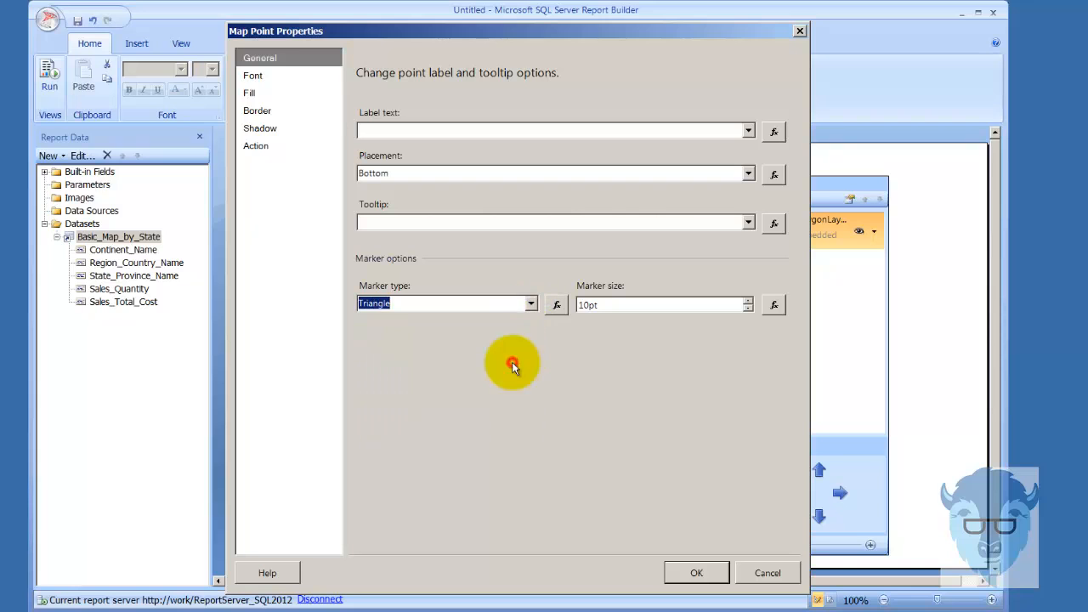